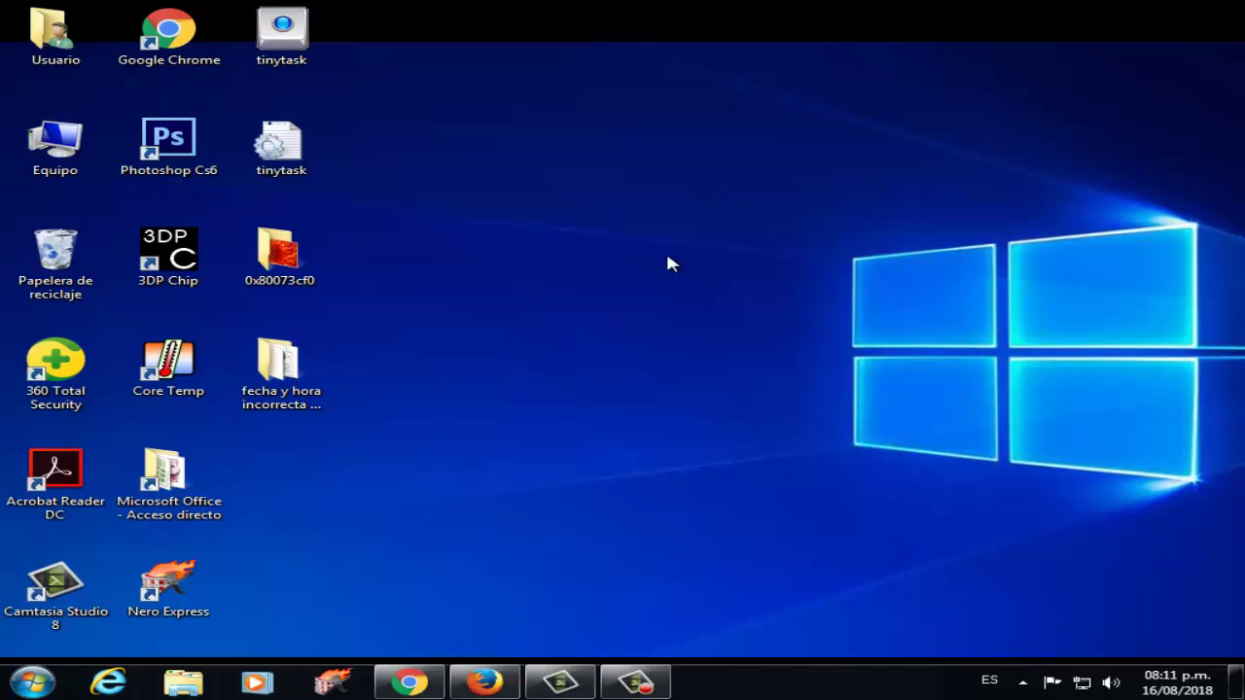
Search the programs for cmd, run it as administrator, and move its window toward the middle of the desktop.
{"action": "left_click", "coordinate": [43, 687]}
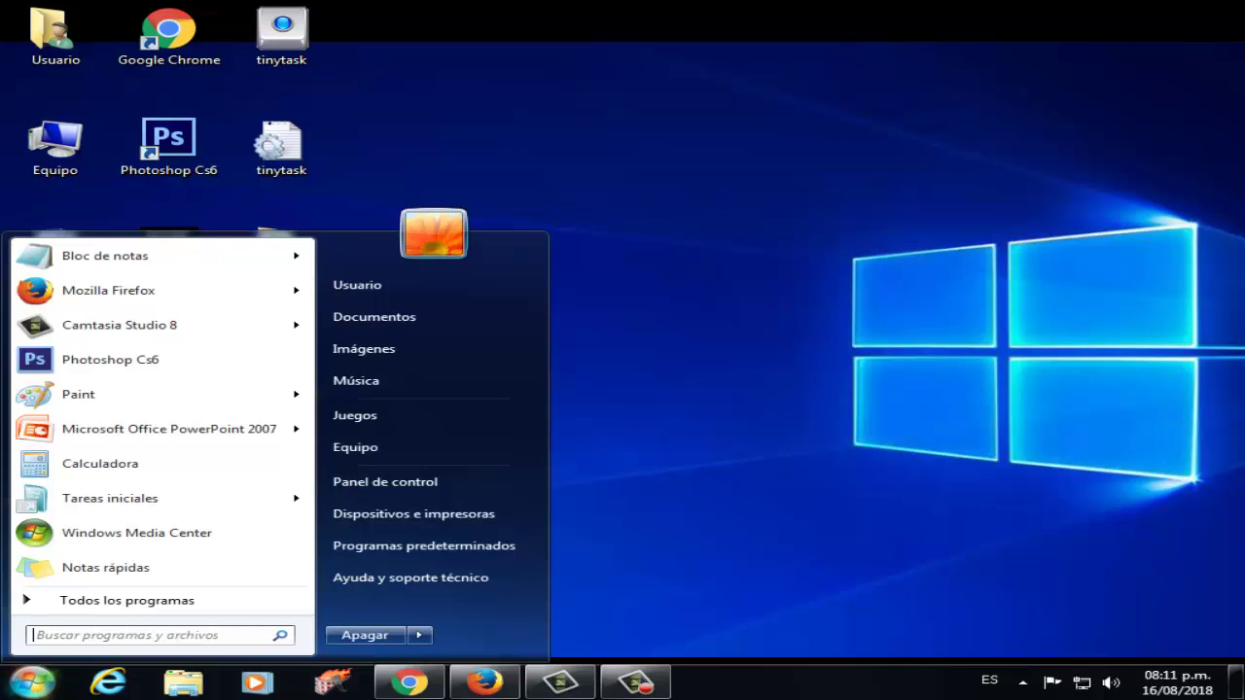
{"action": "left_click", "coordinate": [56, 637]}
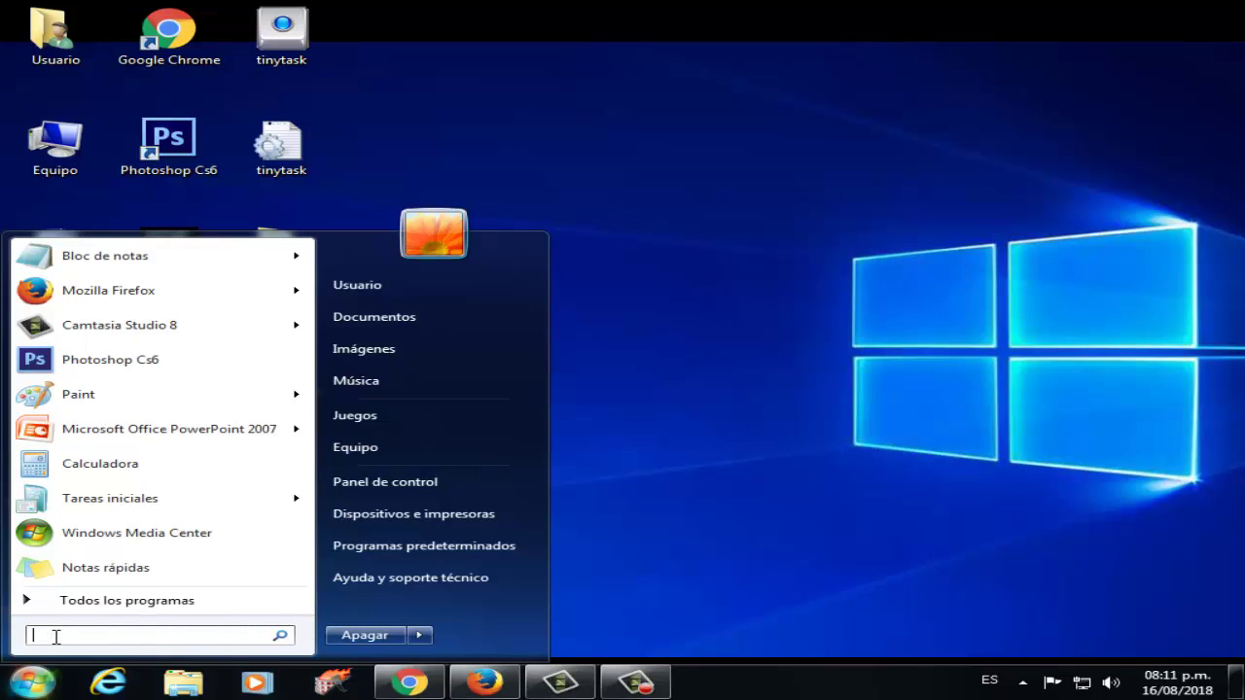
{"action": "type", "text": "cmd"}
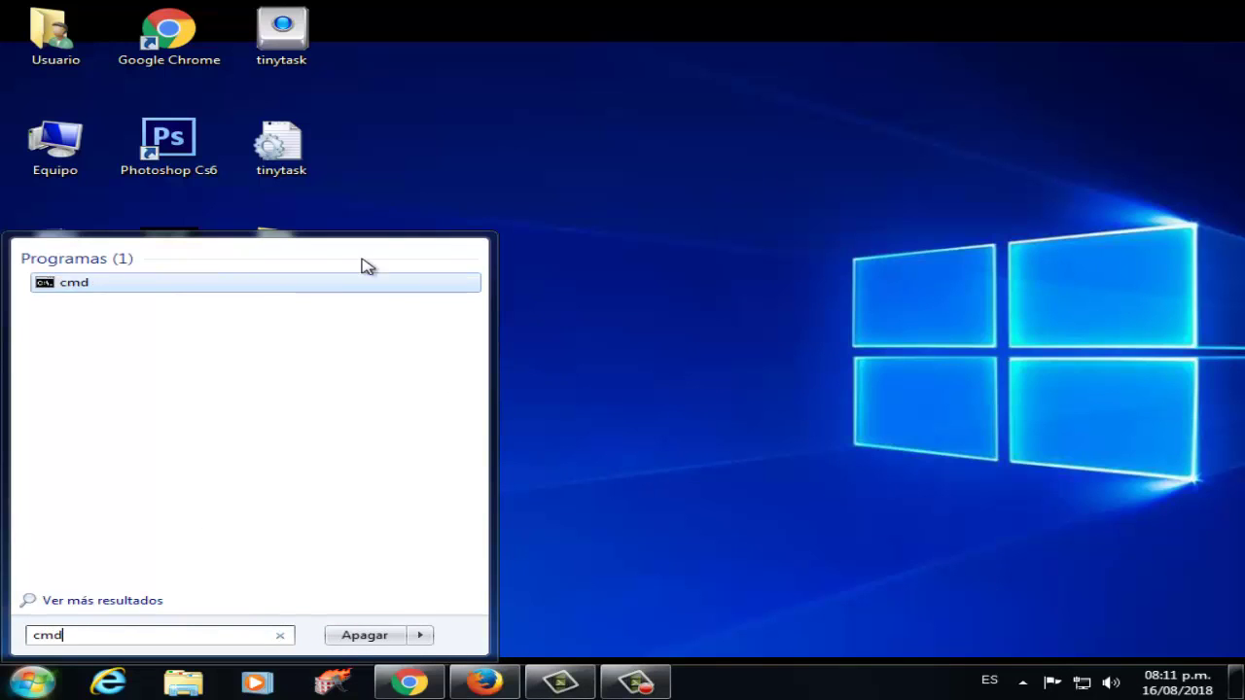
{"action": "right_click", "coordinate": [124, 285]}
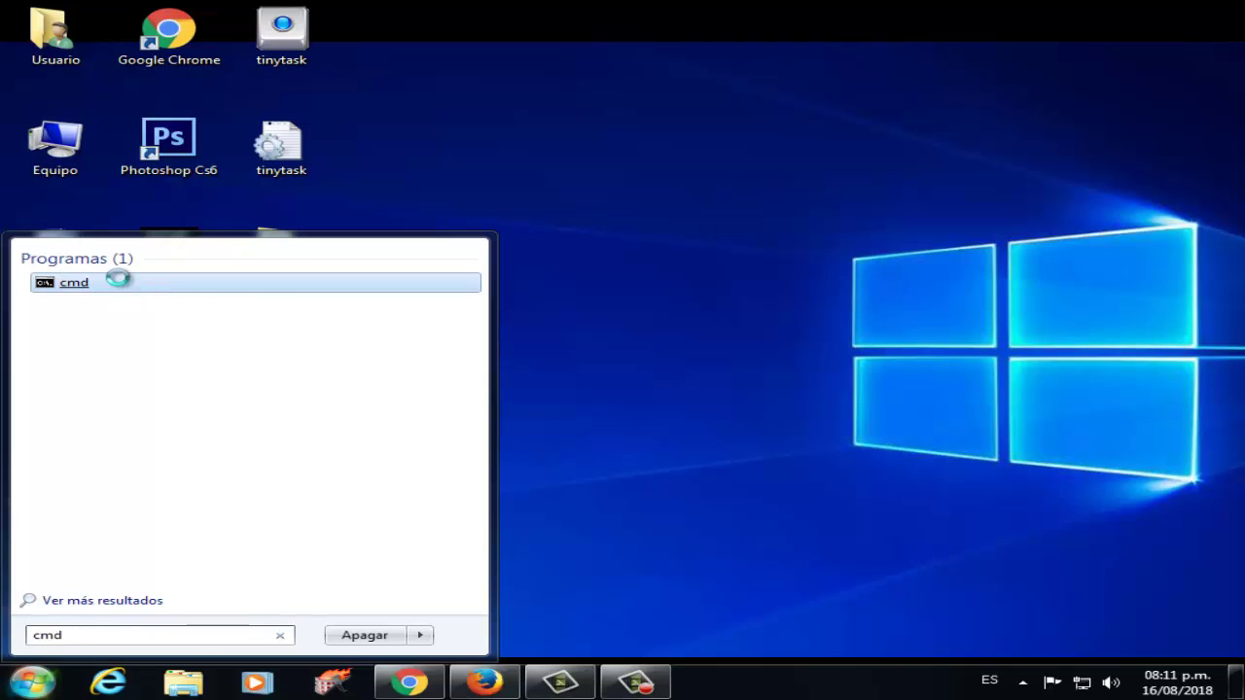
{"action": "left_click", "coordinate": [199, 312]}
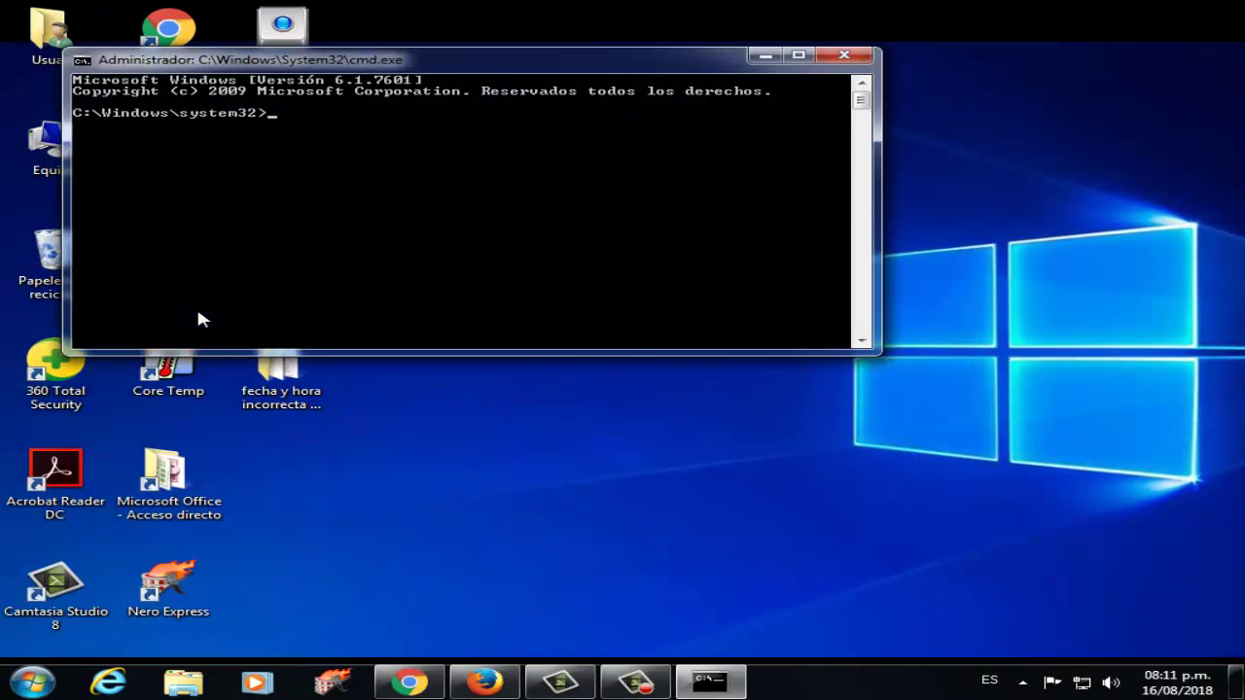
{"action": "left_click_drag", "start_coordinate": [384, 76], "coordinate": [530, 228]}
{"action": "type", "text": "sfc /scanno"}
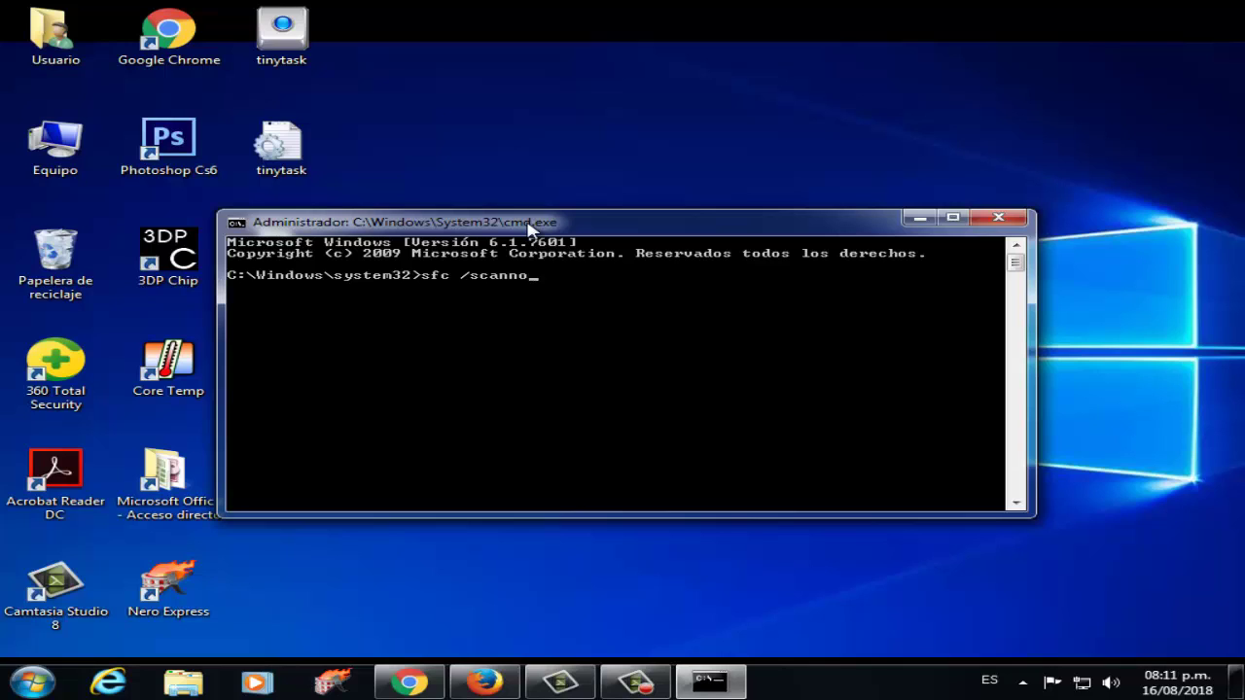
{"action": "key", "text": "BackSpace"}
{"action": "key", "text": "BackSpace"}
{"action": "key", "text": "BackSpace"}
{"action": "key", "text": "BackSpace"}
{"action": "key", "text": "BackSpace"}
{"action": "key", "text": "BackSpace"}
{"action": "key", "text": "BackSpace"}
{"action": "key", "text": "BackSpace"}
{"action": "key", "text": "BackSpace"}
{"action": "key", "text": "BackSpace"}
{"action": "key", "text": "BackSpace"}
Close the command prompt session with the exit command.
{"action": "type", "text": "exit"}
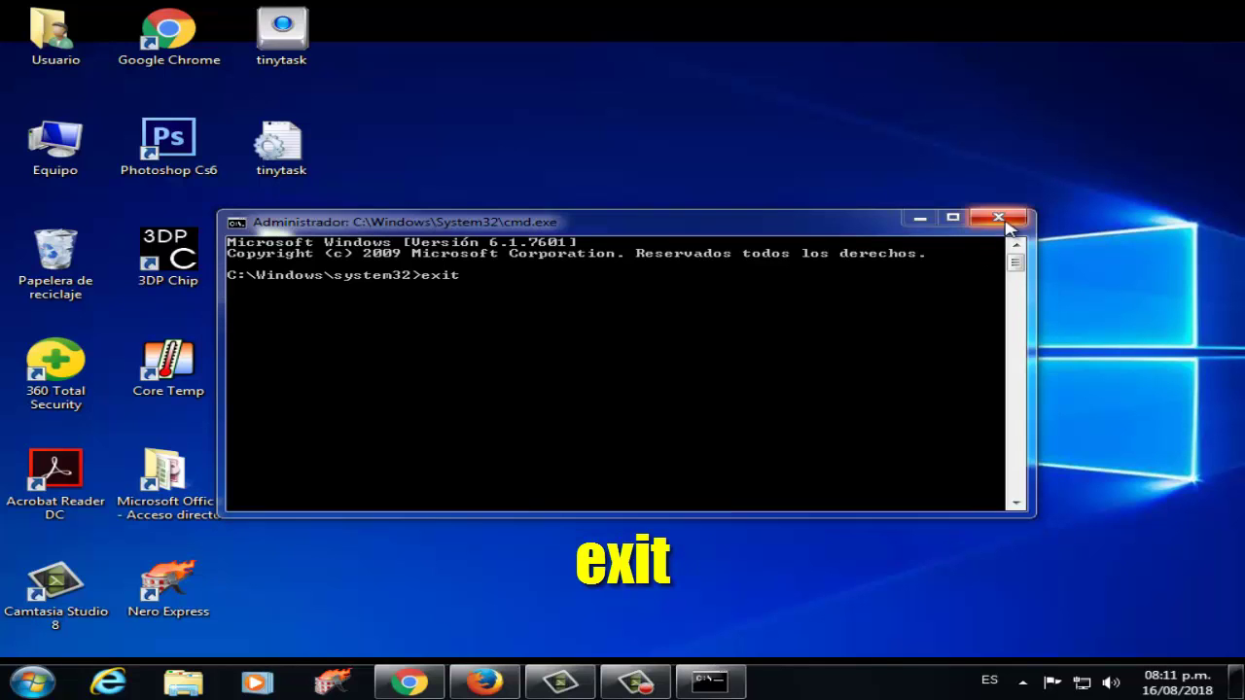
{"action": "key", "text": "Return"}
Display the additional shutdown options and dismiss them without choosing any.
{"action": "left_click", "coordinate": [32, 682]}
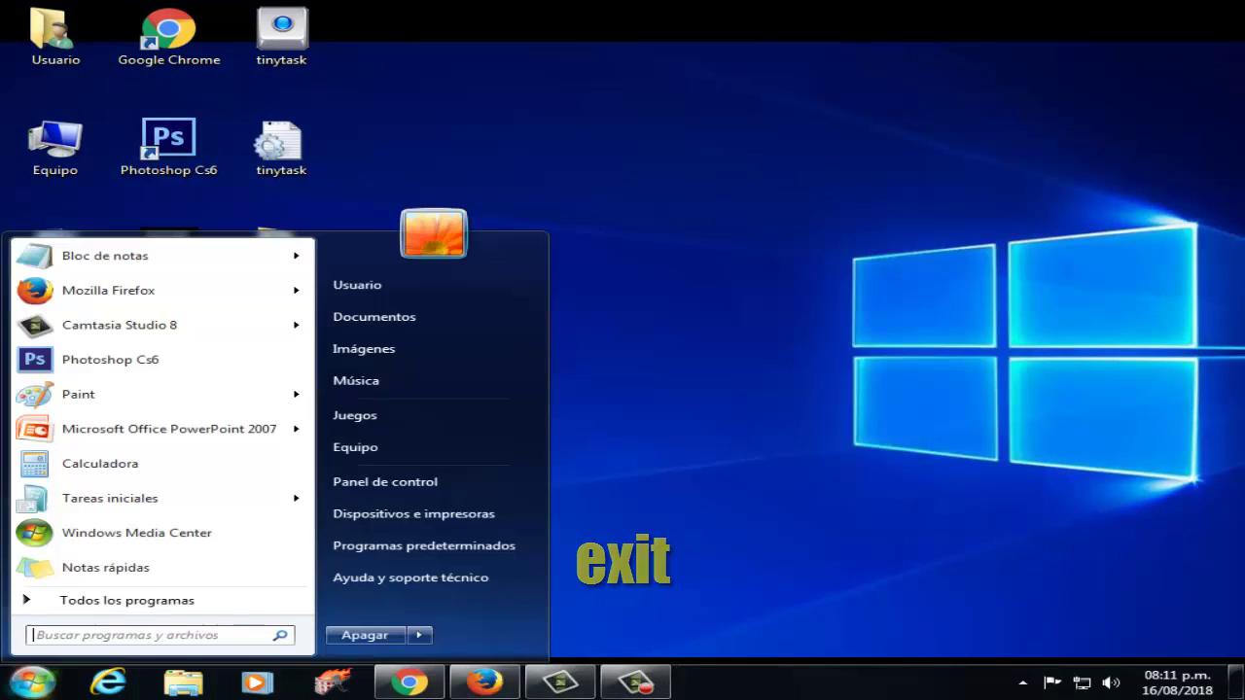
{"action": "left_click", "coordinate": [421, 635]}
{"action": "left_click", "coordinate": [1067, 366]}
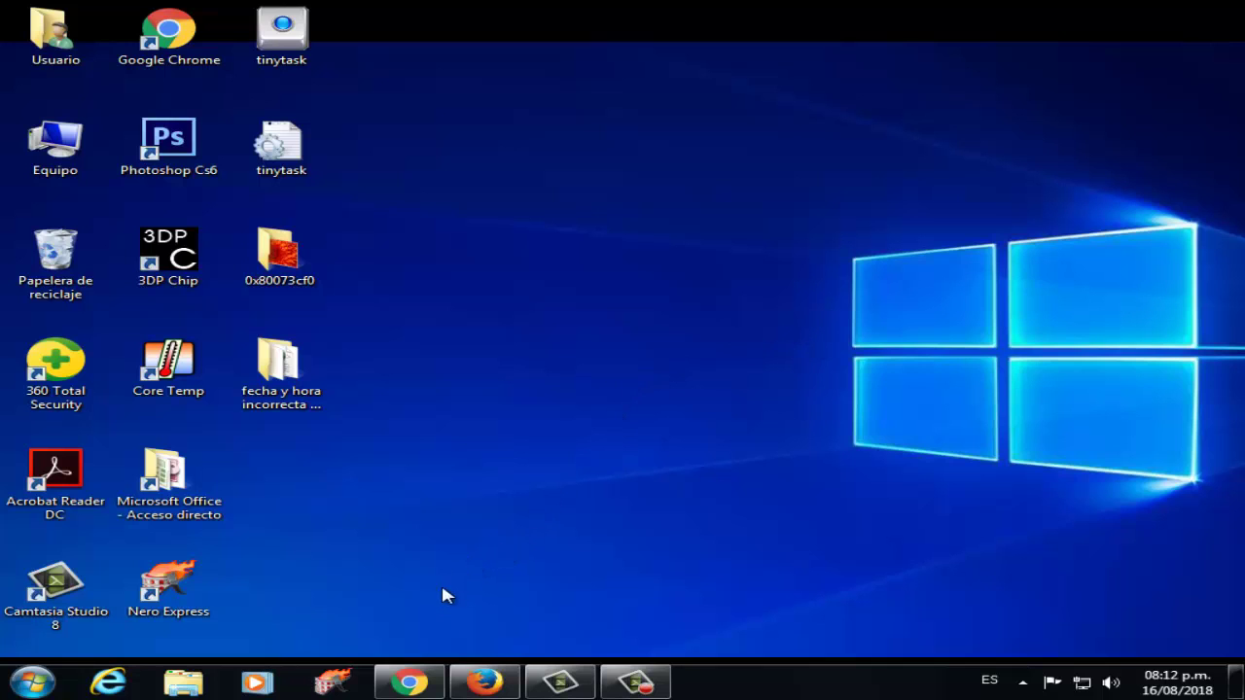
Switch to Google Chrome and show the available unarc.dll version on the DLL-files.com page.
{"action": "left_click", "coordinate": [410, 682]}
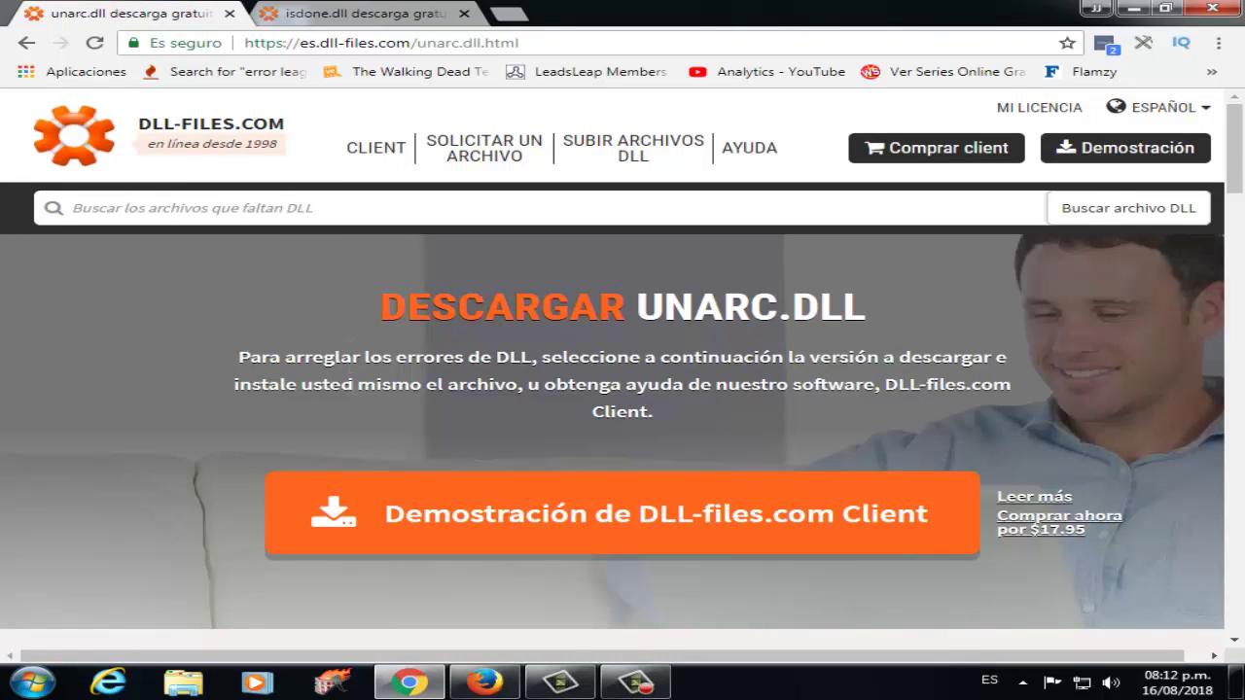
{"action": "scroll", "coordinate": [353, 394], "scroll_direction": "down", "scroll_amount": 4}
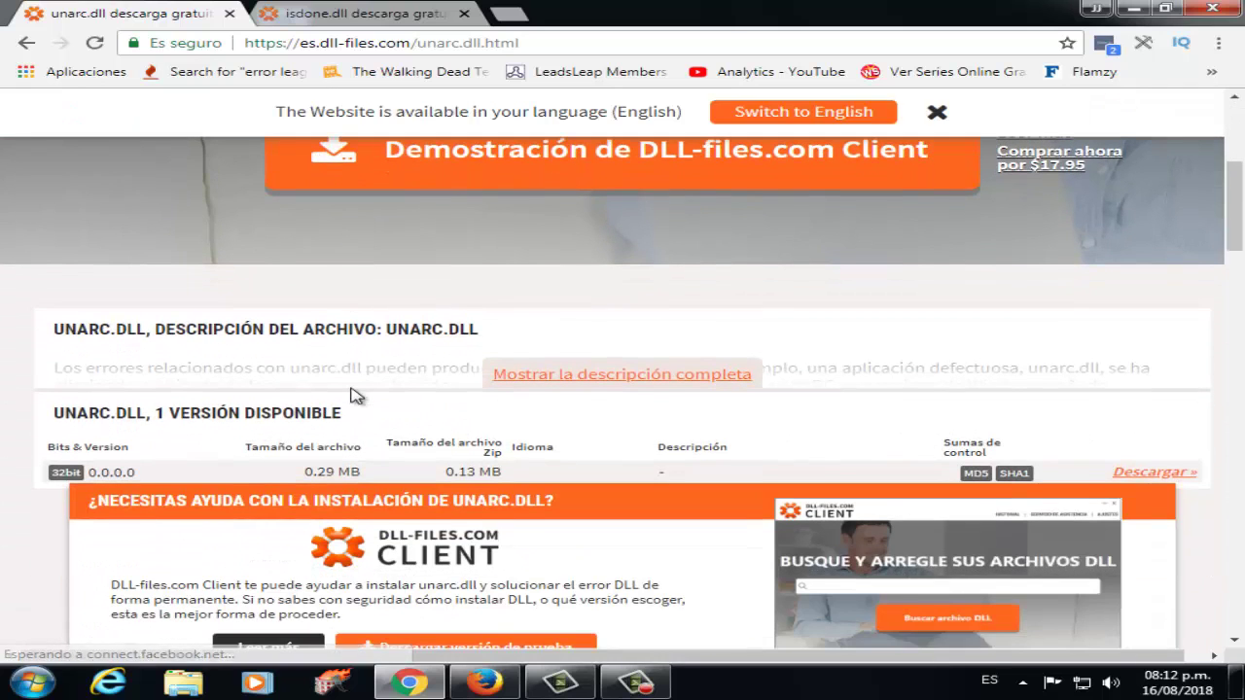
{"action": "scroll", "coordinate": [354, 394], "scroll_direction": "down", "scroll_amount": 1}
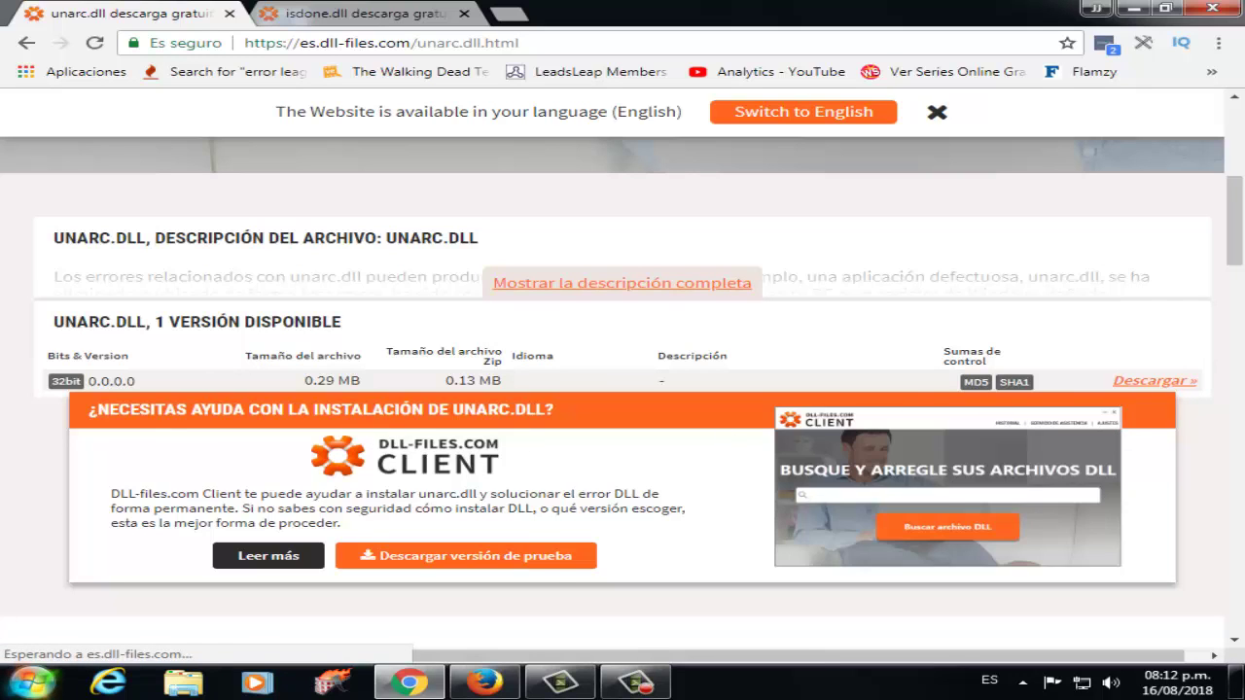
{"action": "left_click", "coordinate": [32, 681]}
{"action": "left_click", "coordinate": [394, 448]}
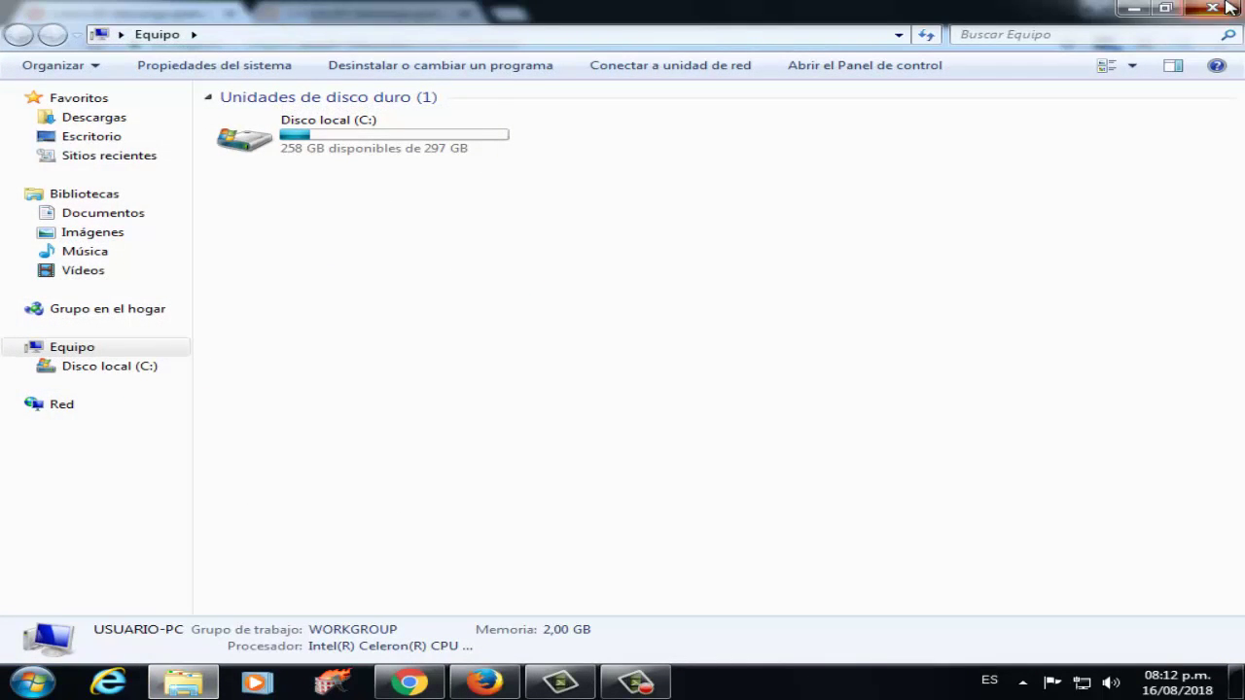
{"action": "left_click", "coordinate": [1229, 8]}
Check the system type in the properties of Equipo and close the system information window.
{"action": "key", "text": "super"}
{"action": "right_click", "coordinate": [400, 449]}
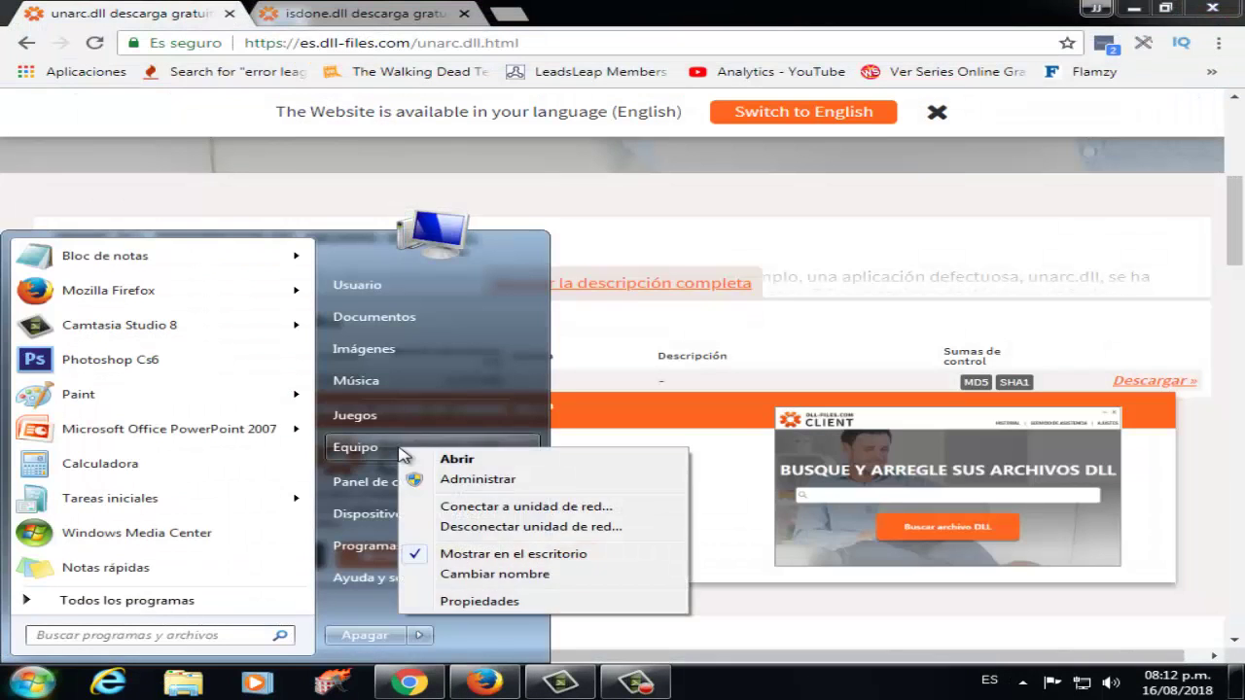
{"action": "left_click", "coordinate": [504, 599]}
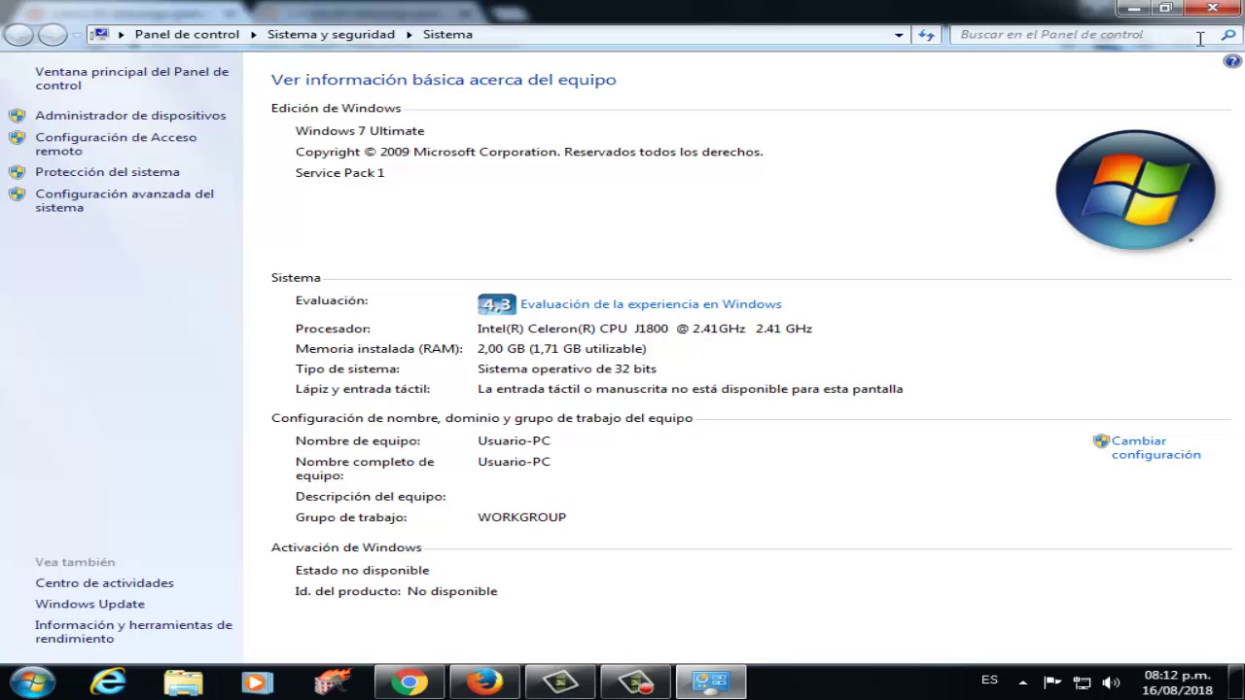
{"action": "left_click", "coordinate": [1212, 8]}
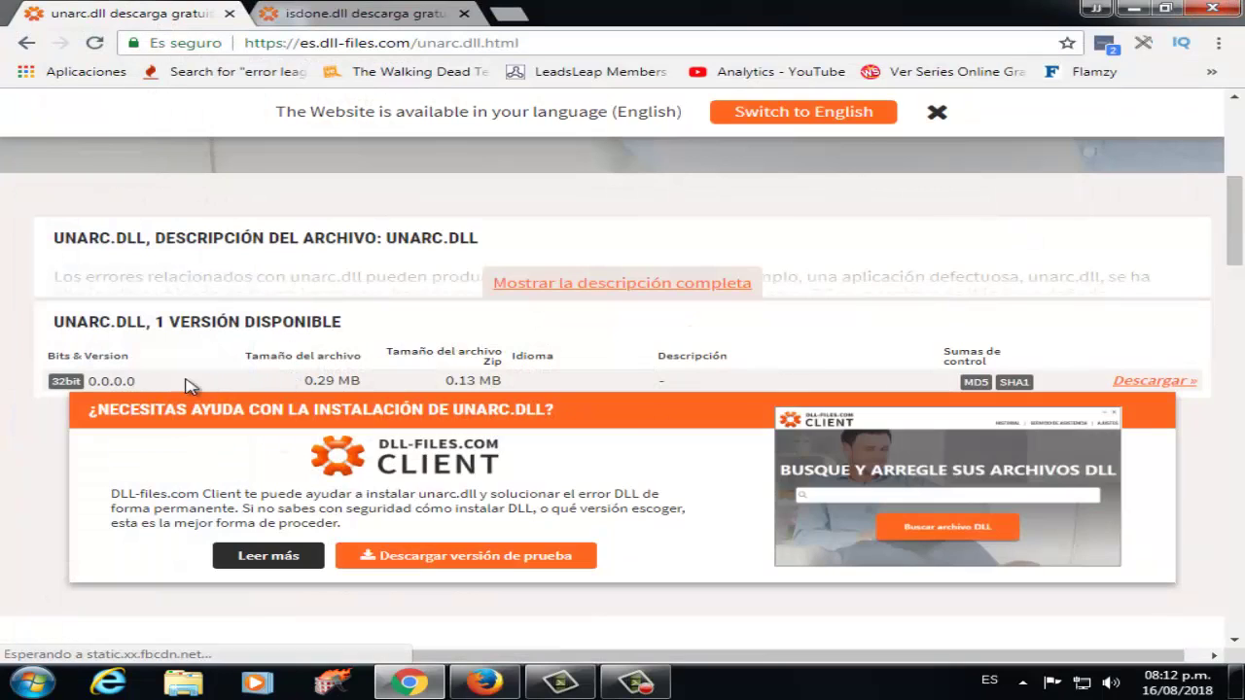
Download the 32-bit unarc.dll archive and check the available isdone.dll versions in the other browser tab.
{"action": "left_click", "coordinate": [1168, 383]}
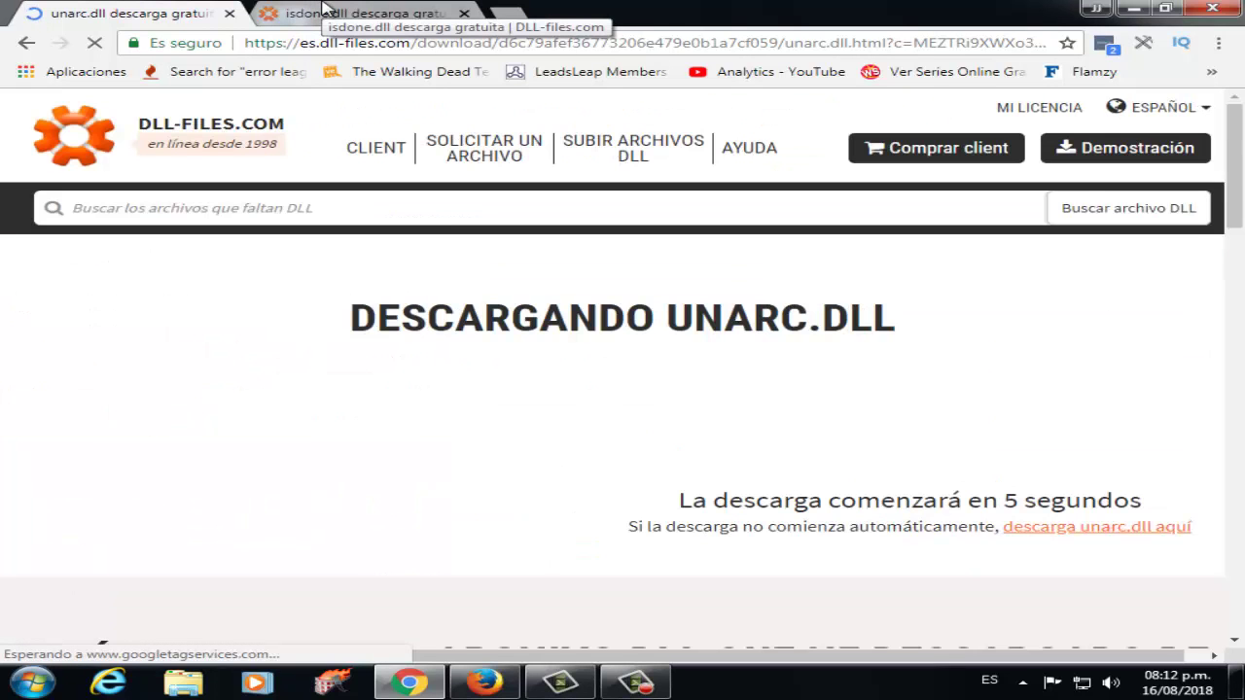
{"action": "left_click", "coordinate": [332, 12]}
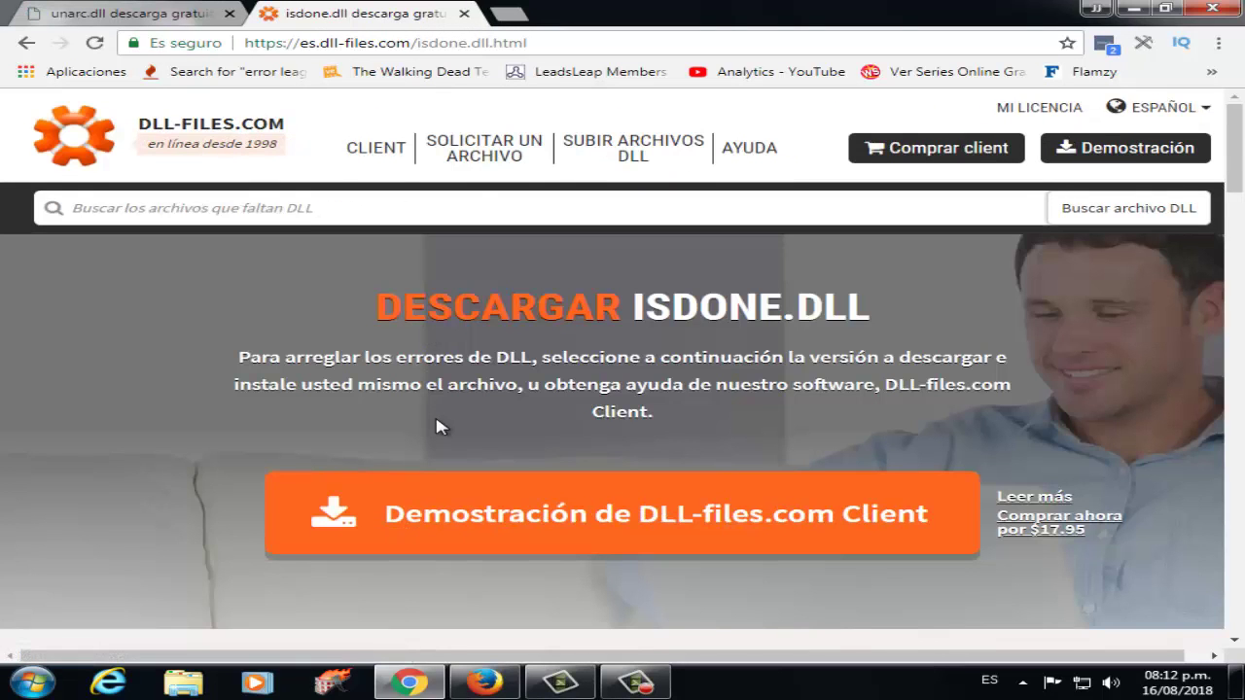
{"action": "scroll", "coordinate": [444, 419], "scroll_direction": "down", "scroll_amount": 10}
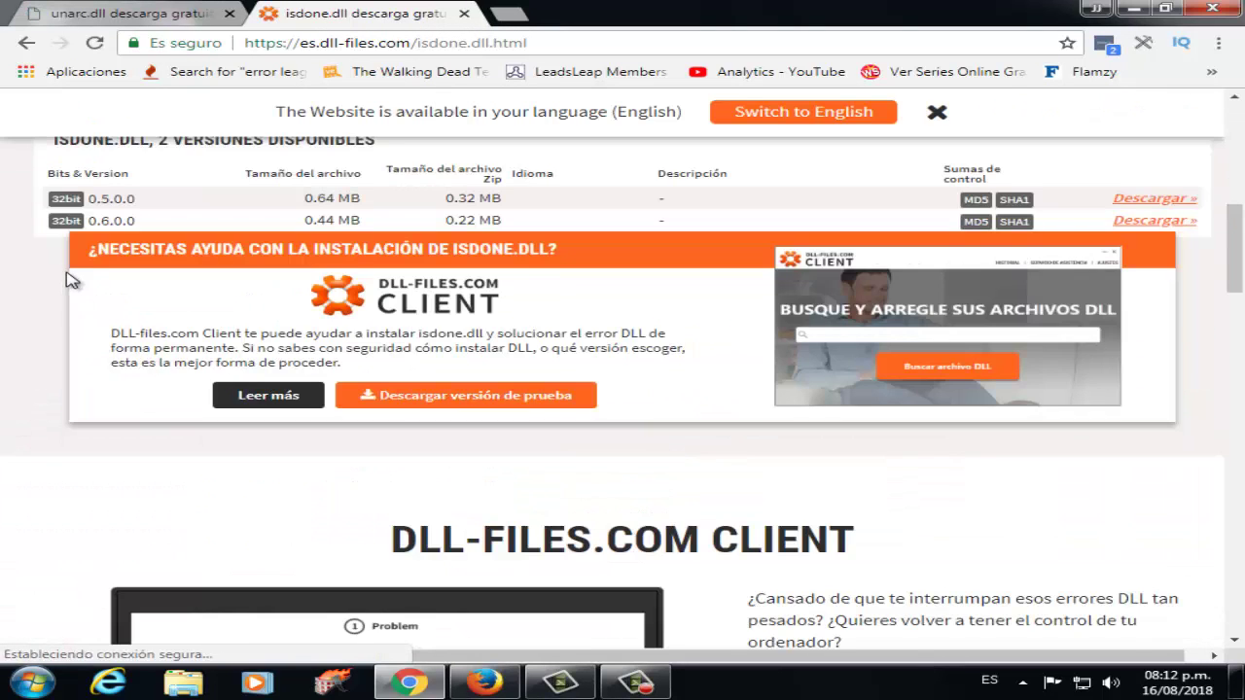
{"action": "scroll", "coordinate": [137, 296], "scroll_direction": "up", "scroll_amount": 1}
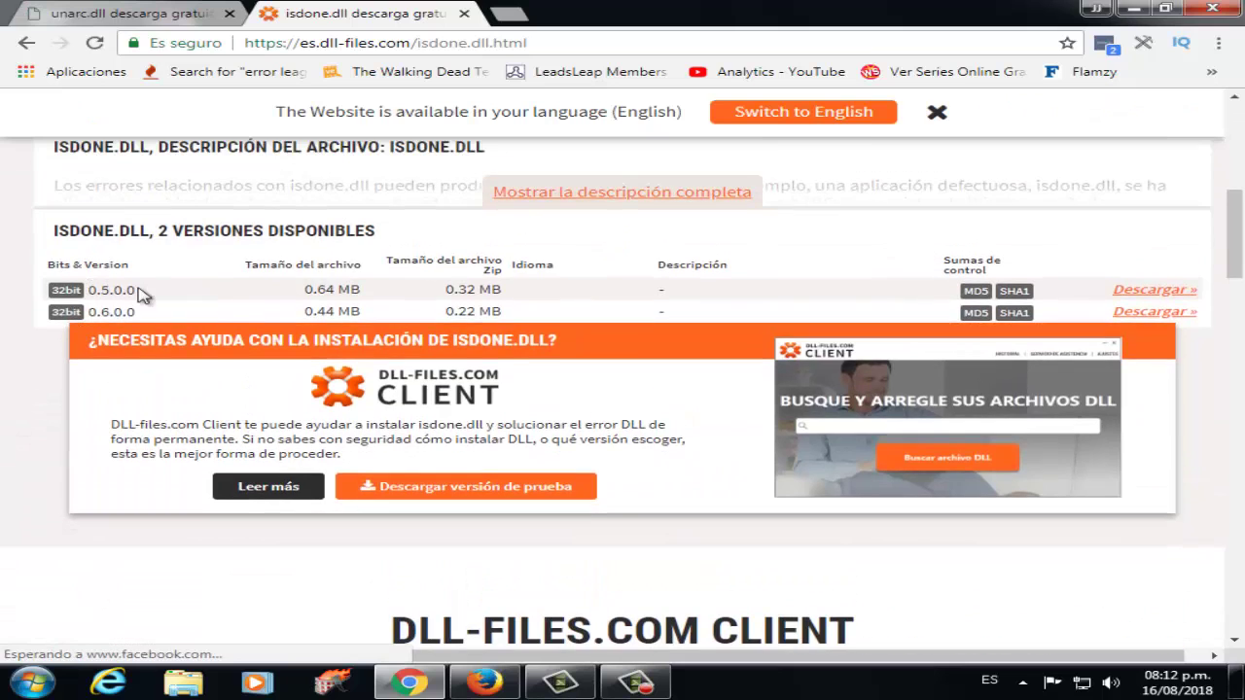
{"action": "left_click", "coordinate": [129, 13]}
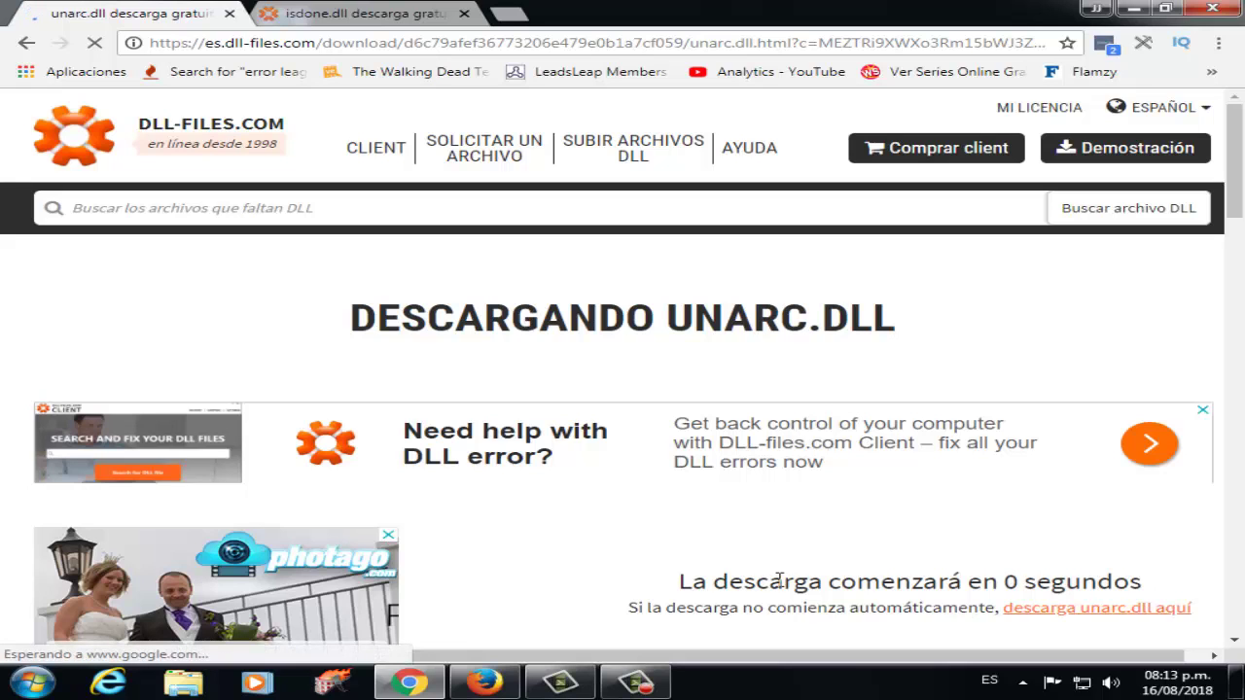
{"action": "key", "text": "ctrl+Tab"}
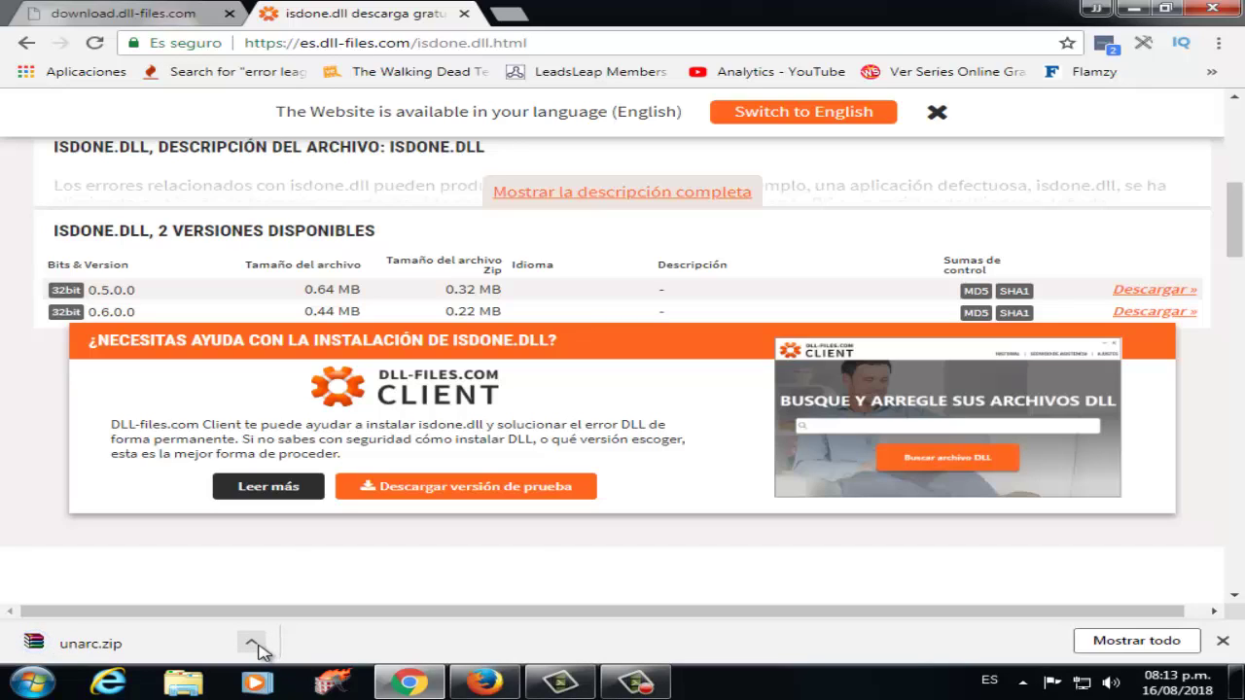
Show the downloaded unarc.zip in its folder and copy the archive to the desktop.
{"action": "left_click", "coordinate": [254, 644]}
{"action": "left_click", "coordinate": [309, 580]}
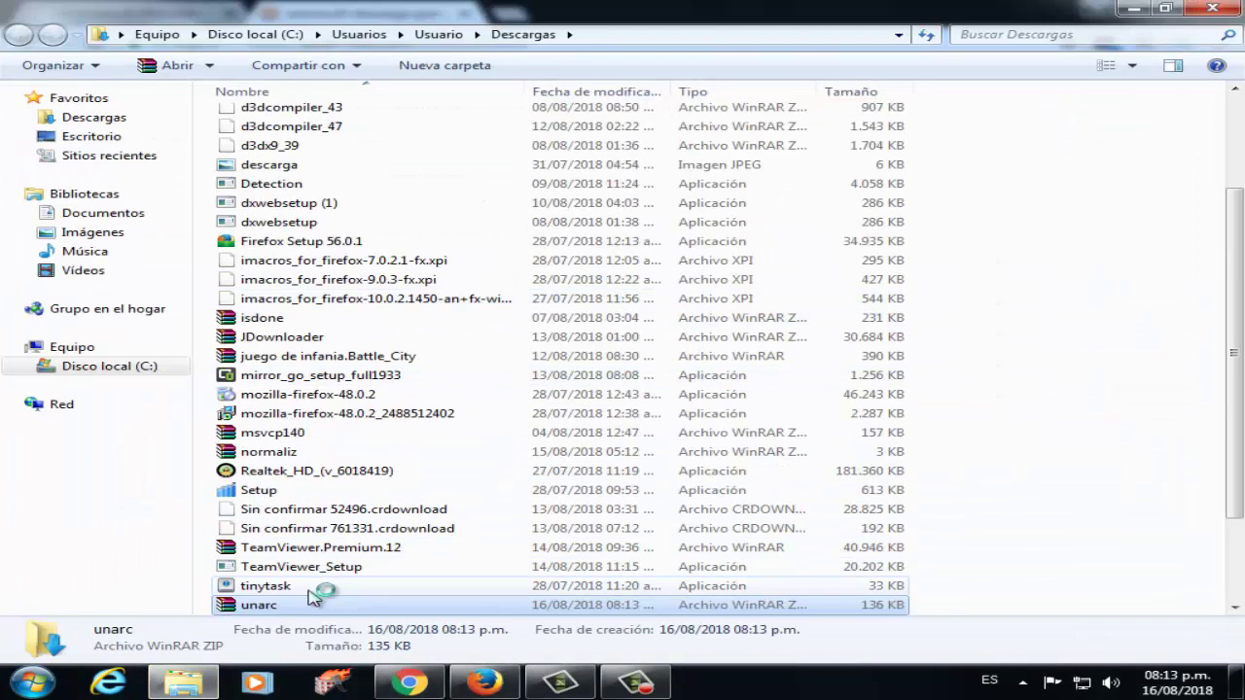
{"action": "right_click", "coordinate": [295, 610]}
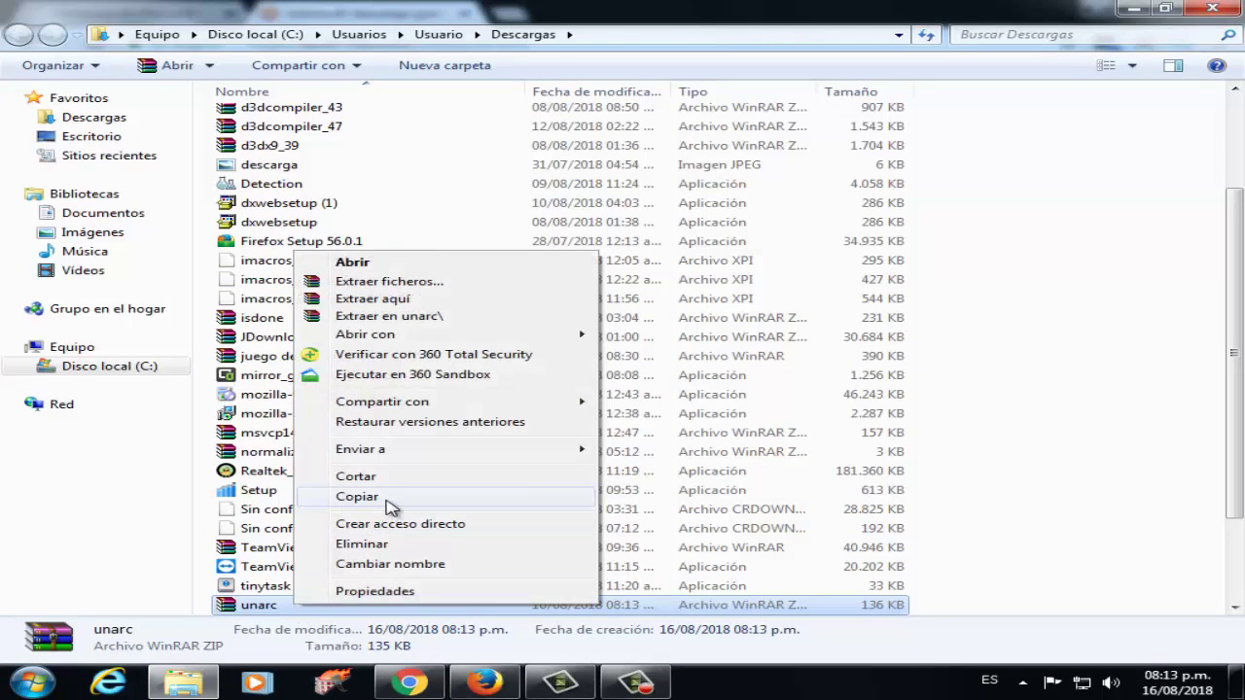
{"action": "left_click", "coordinate": [387, 499]}
{"action": "key", "text": "alt+Tab"}
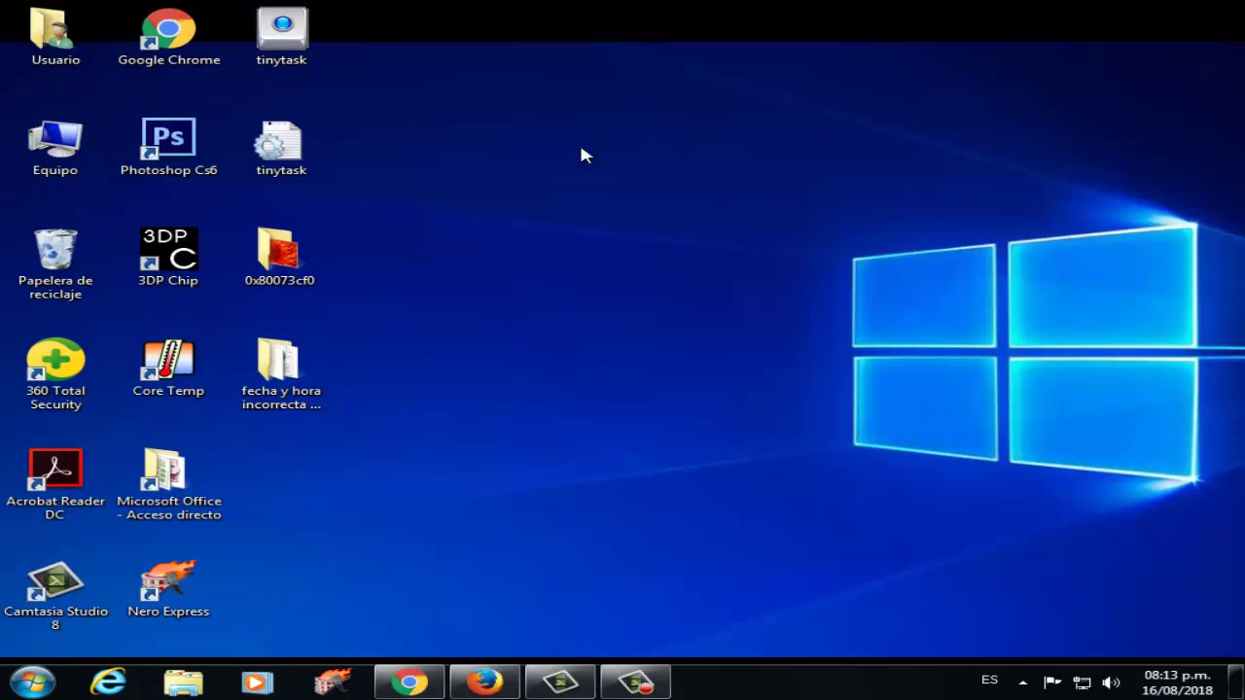
{"action": "right_click", "coordinate": [583, 154]}
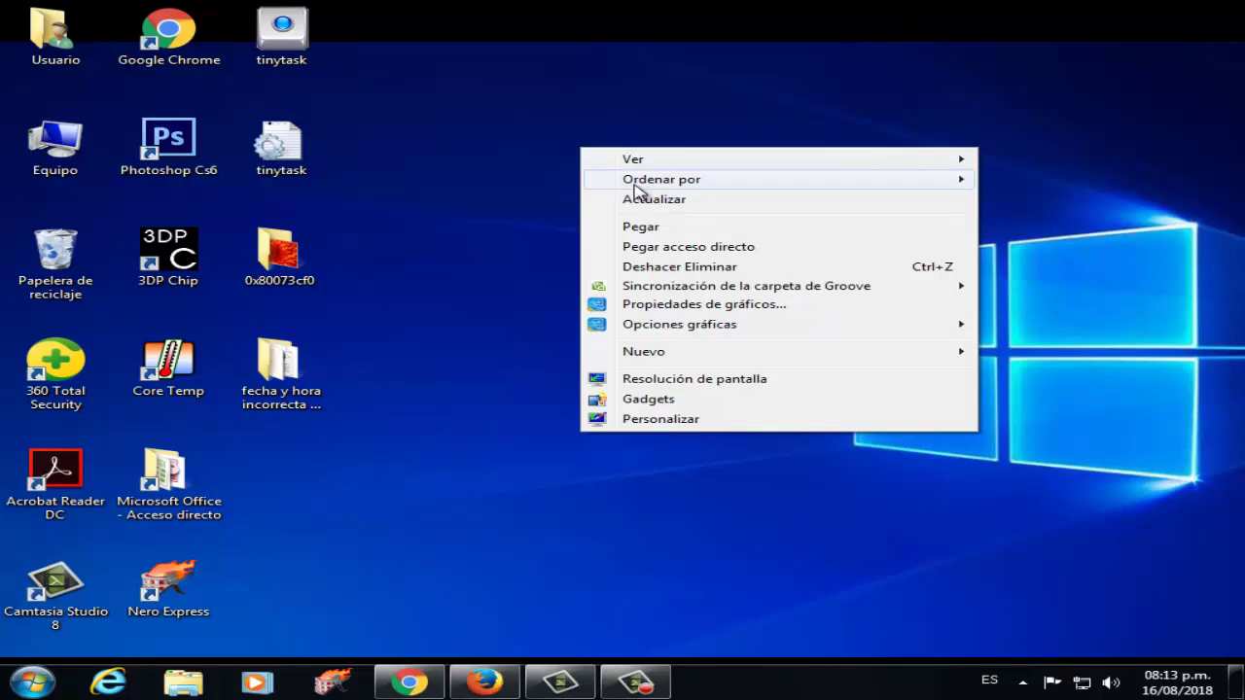
{"action": "left_click", "coordinate": [658, 227]}
Extract the unarc archive directly onto the desktop and copy the extracted unarc.dll file.
{"action": "right_click", "coordinate": [613, 60]}
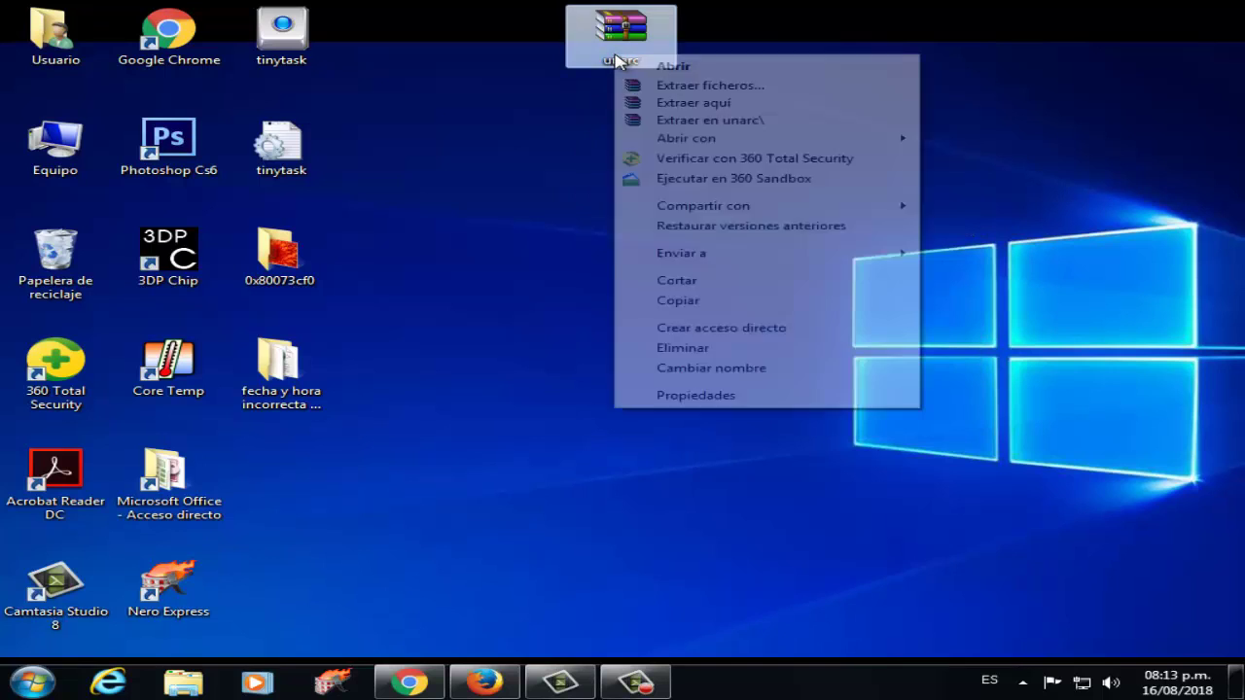
{"action": "left_click", "coordinate": [693, 105]}
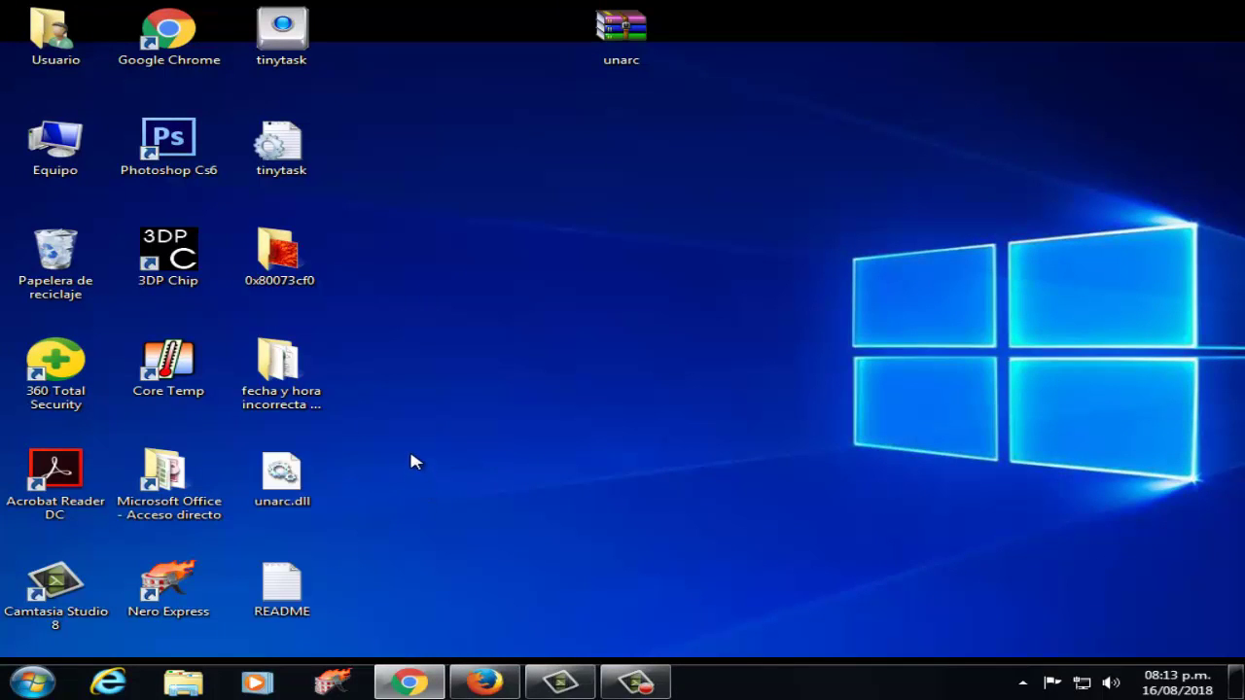
{"action": "left_click", "coordinate": [282, 477]}
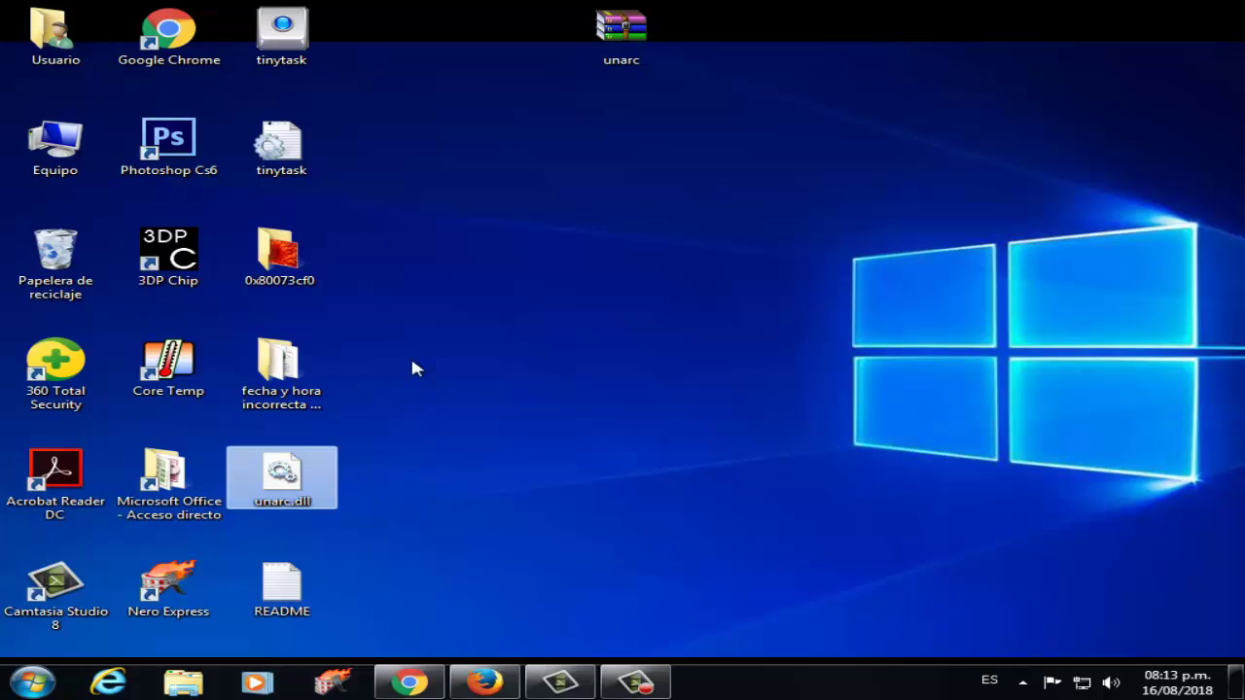
{"action": "right_click", "coordinate": [296, 473]}
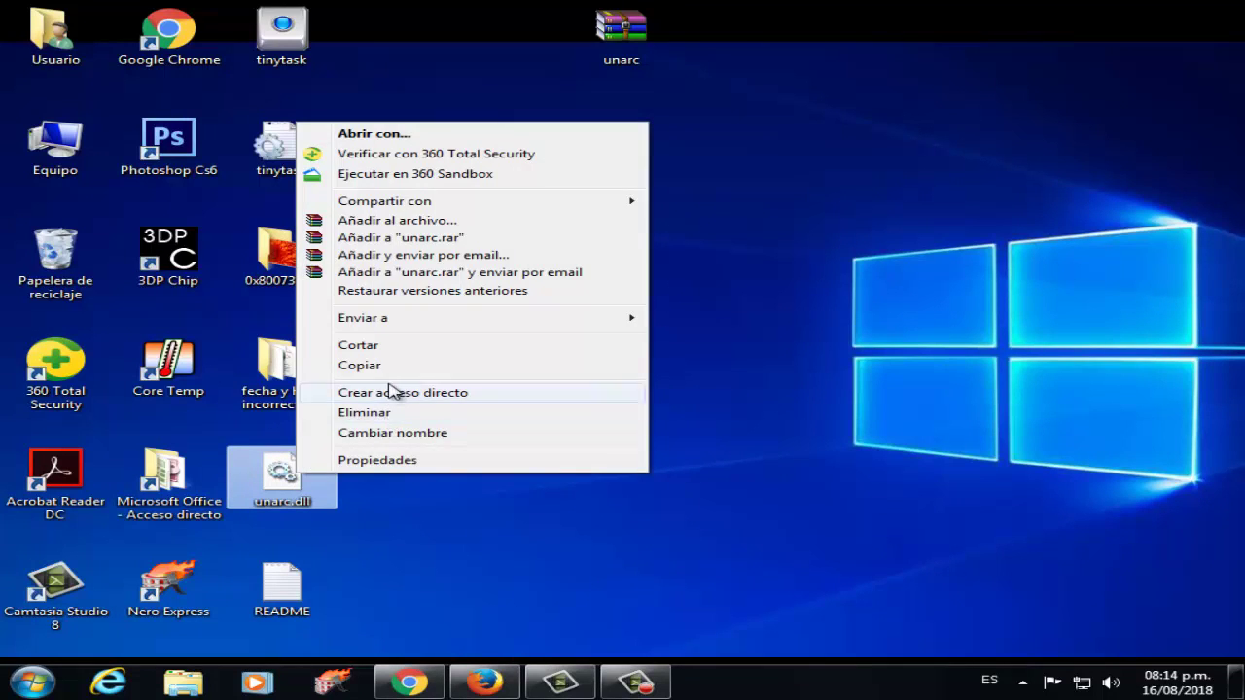
{"action": "left_click", "coordinate": [389, 367]}
Open the Windows folder on Disco local (C:) through Equipo.
{"action": "left_click", "coordinate": [32, 681]}
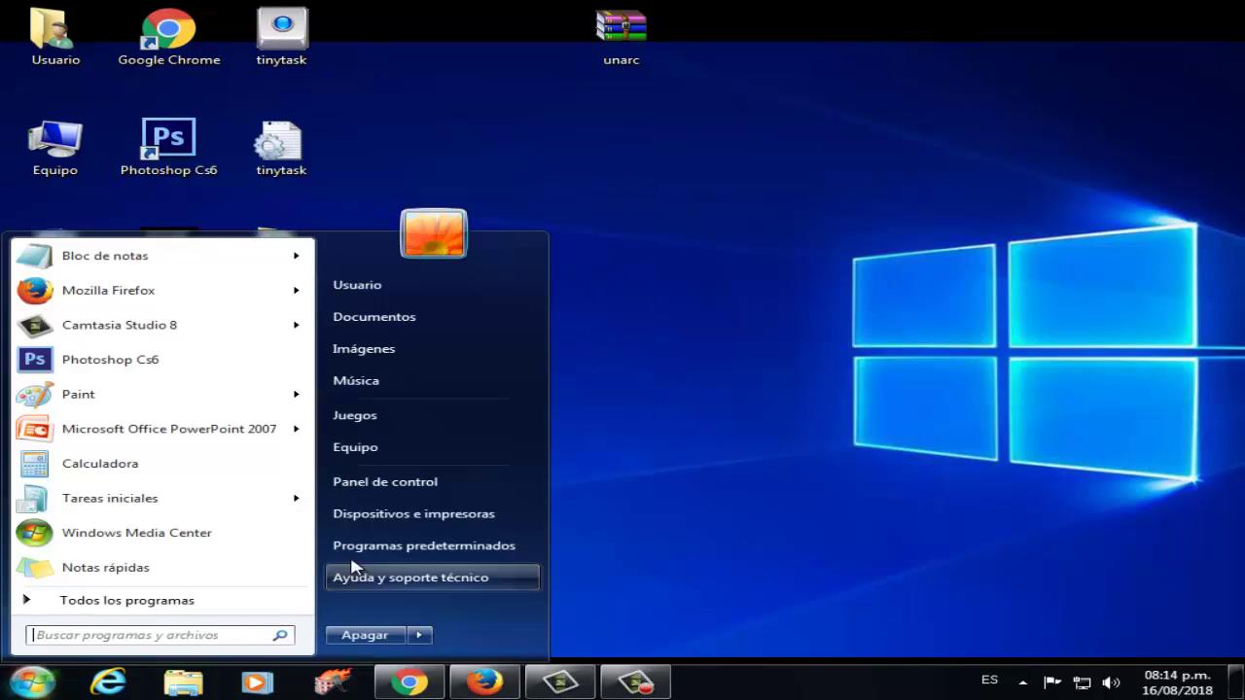
{"action": "left_click", "coordinate": [414, 447]}
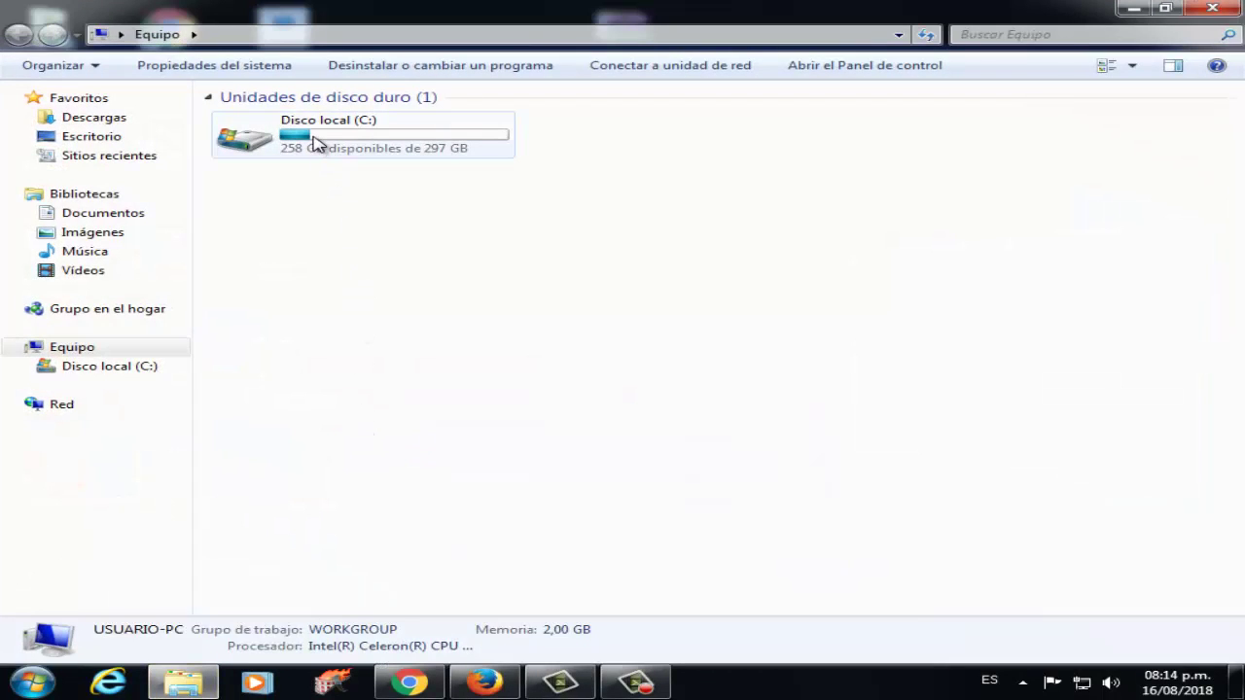
{"action": "double_click", "coordinate": [317, 142]}
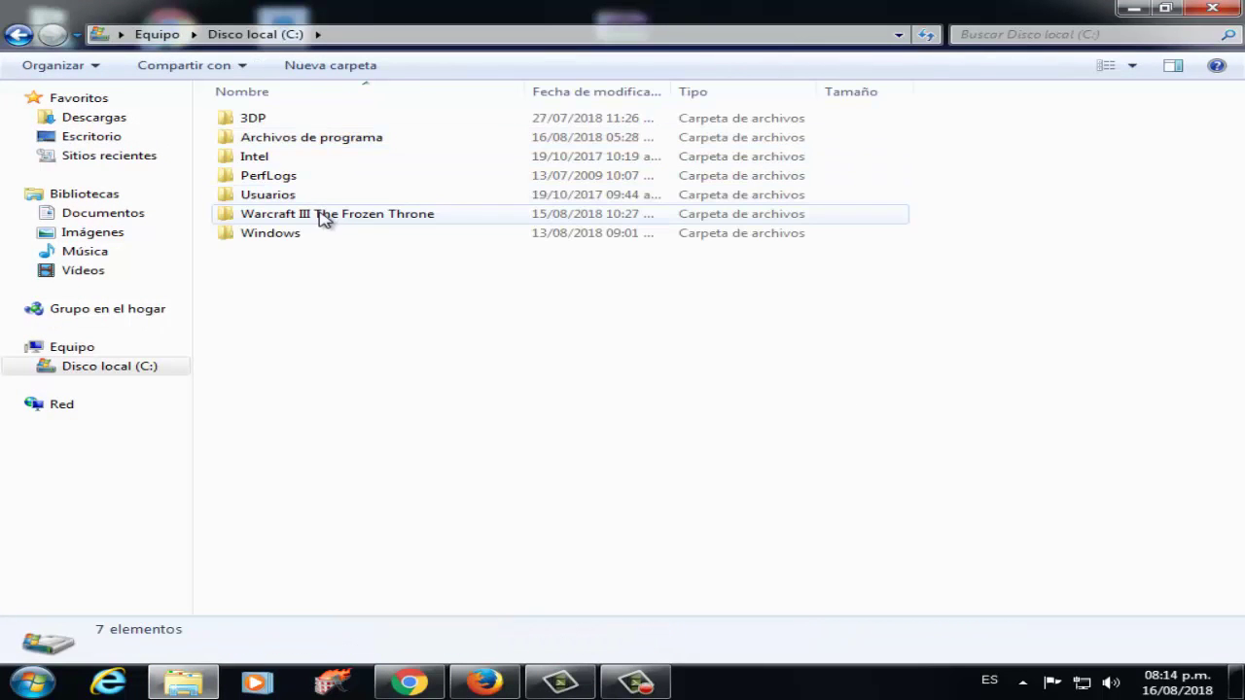
{"action": "double_click", "coordinate": [281, 239]}
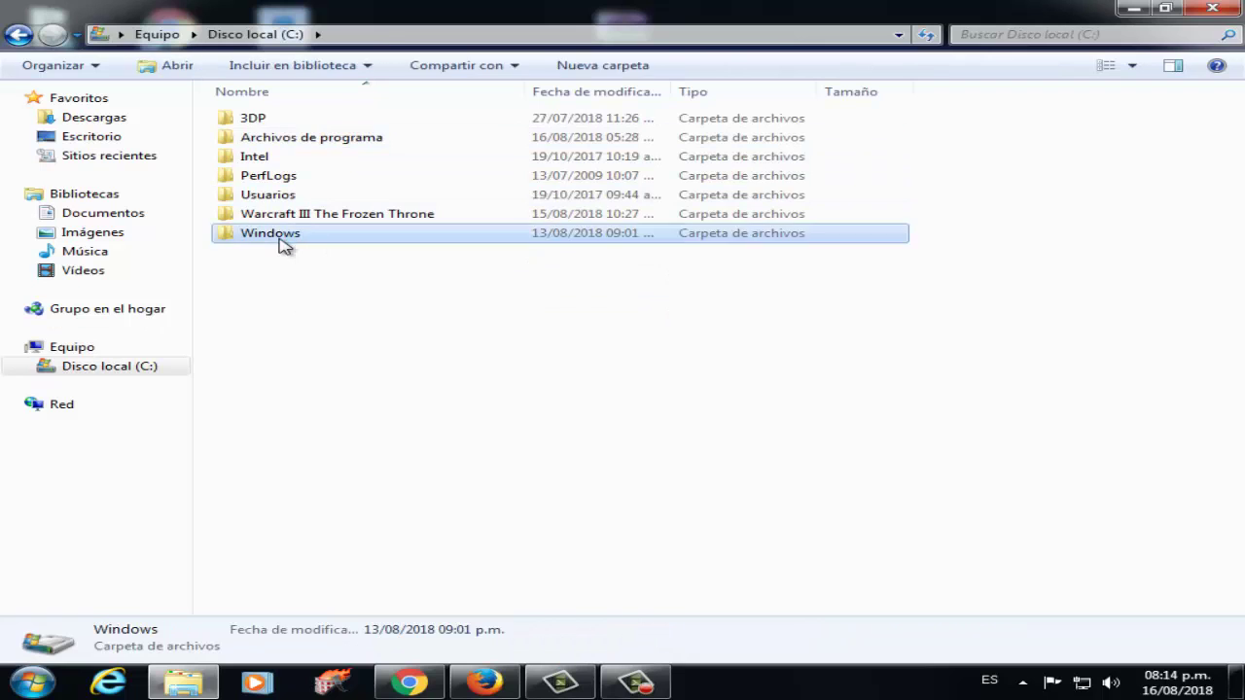
Locate the System32 and SysWOW64 folders inside Windows and open System32.
{"action": "left_click", "coordinate": [309, 526]}
{"action": "scroll", "coordinate": [312, 540], "scroll_direction": "down", "scroll_amount": 9}
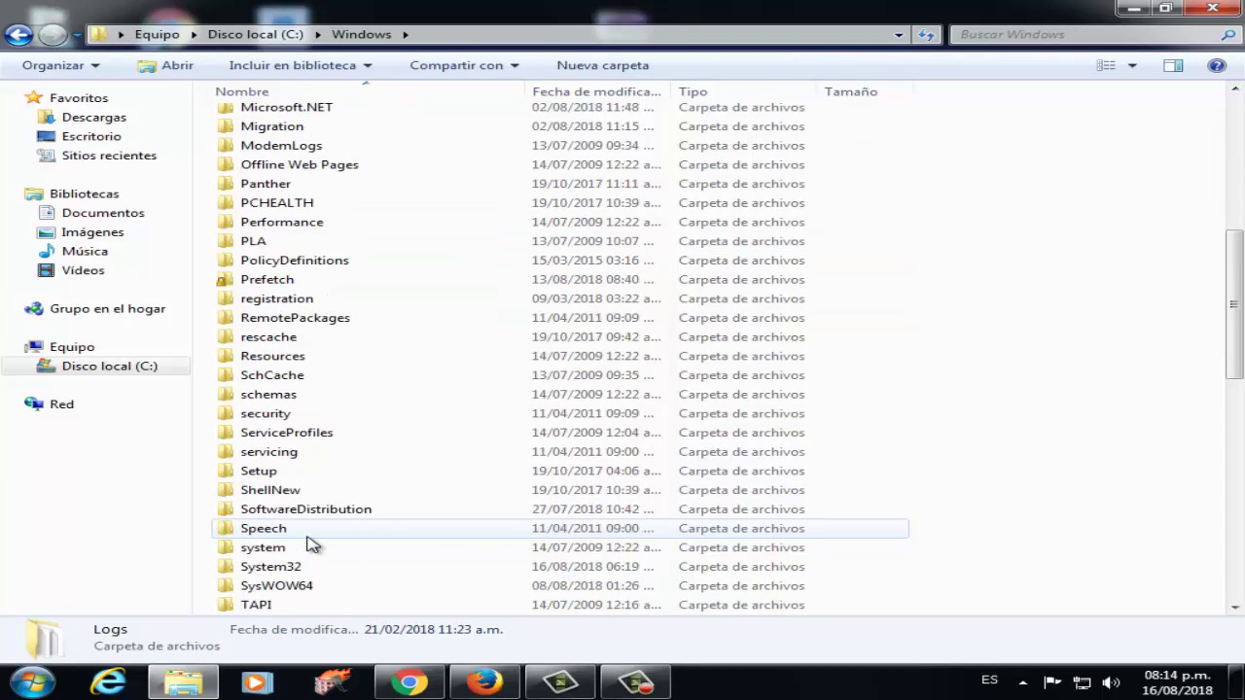
{"action": "scroll", "coordinate": [311, 545], "scroll_direction": "down", "scroll_amount": 1}
{"action": "left_click", "coordinate": [292, 435]}
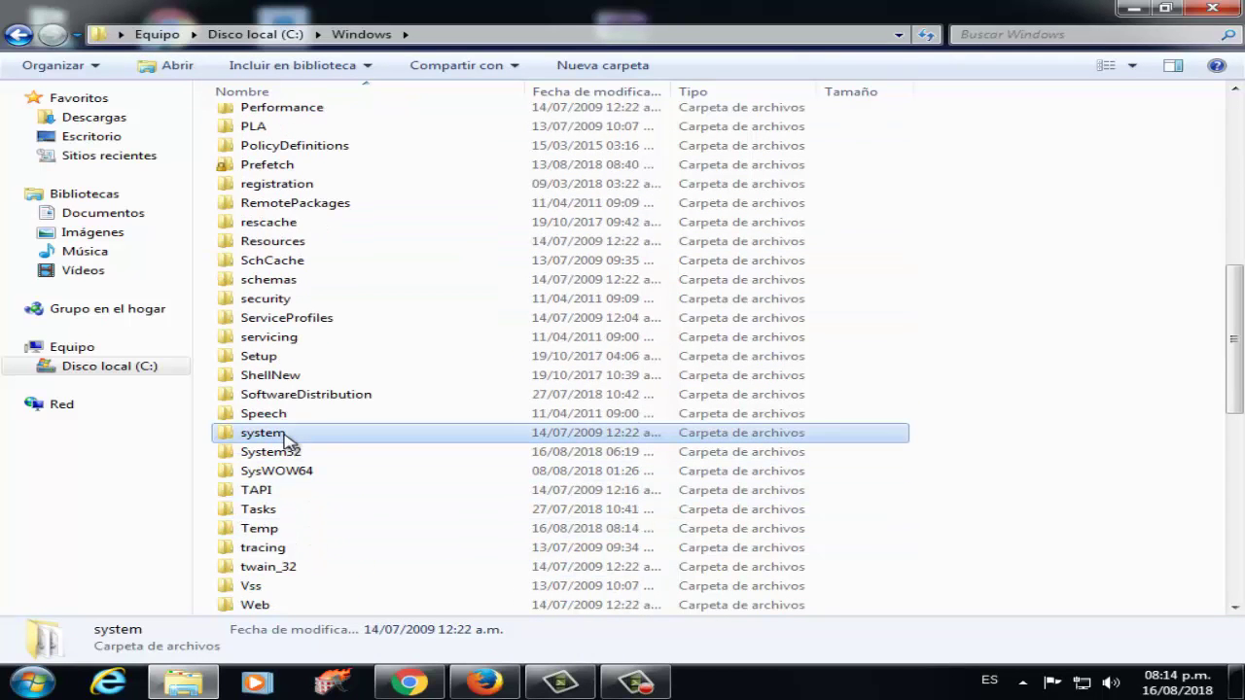
{"action": "left_click", "coordinate": [327, 458]}
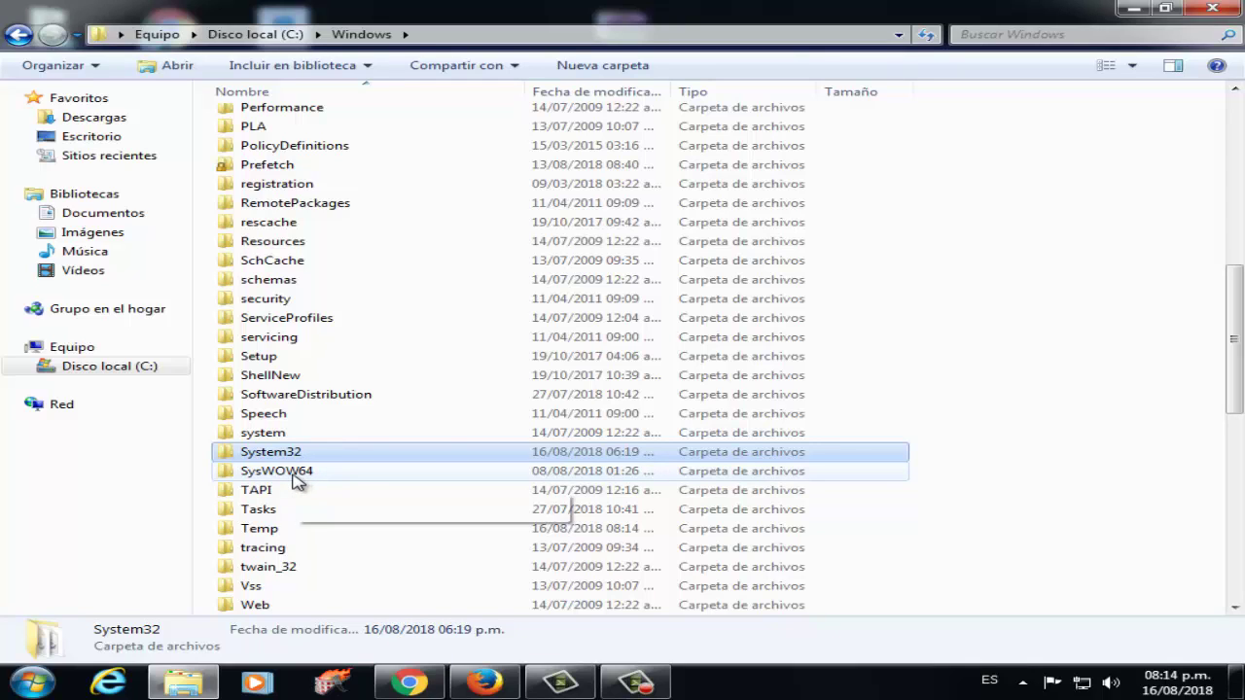
{"action": "left_click", "coordinate": [297, 477]}
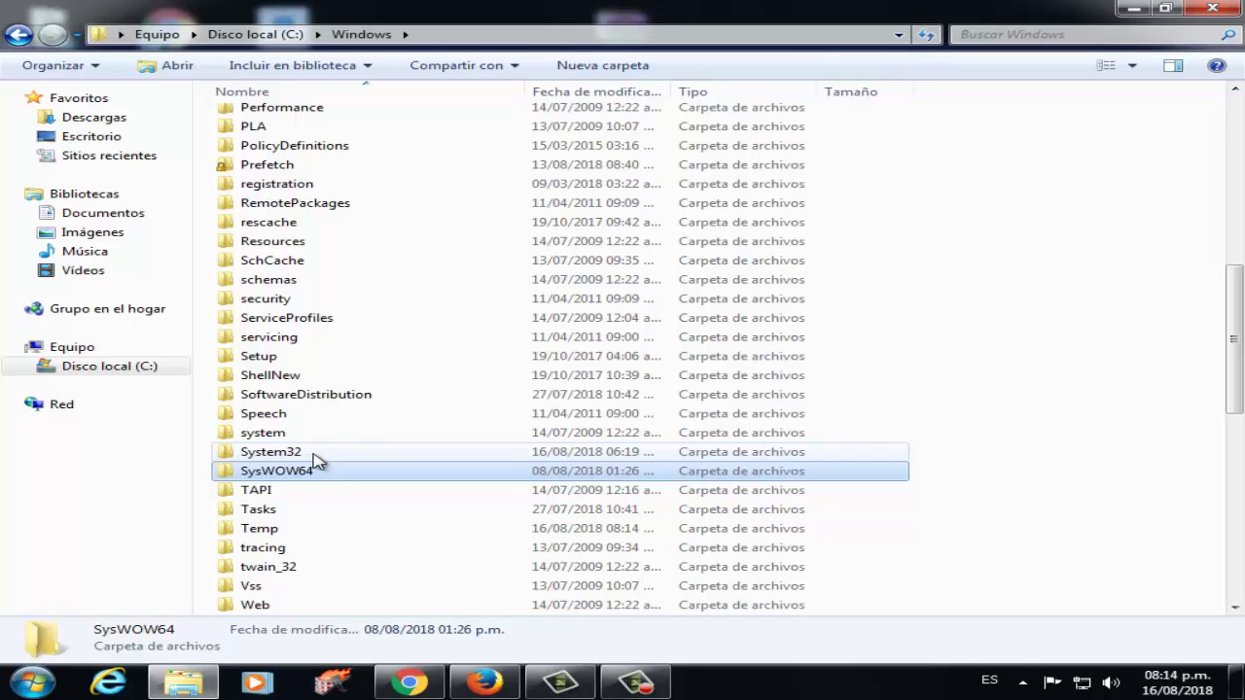
{"action": "double_click", "coordinate": [316, 461]}
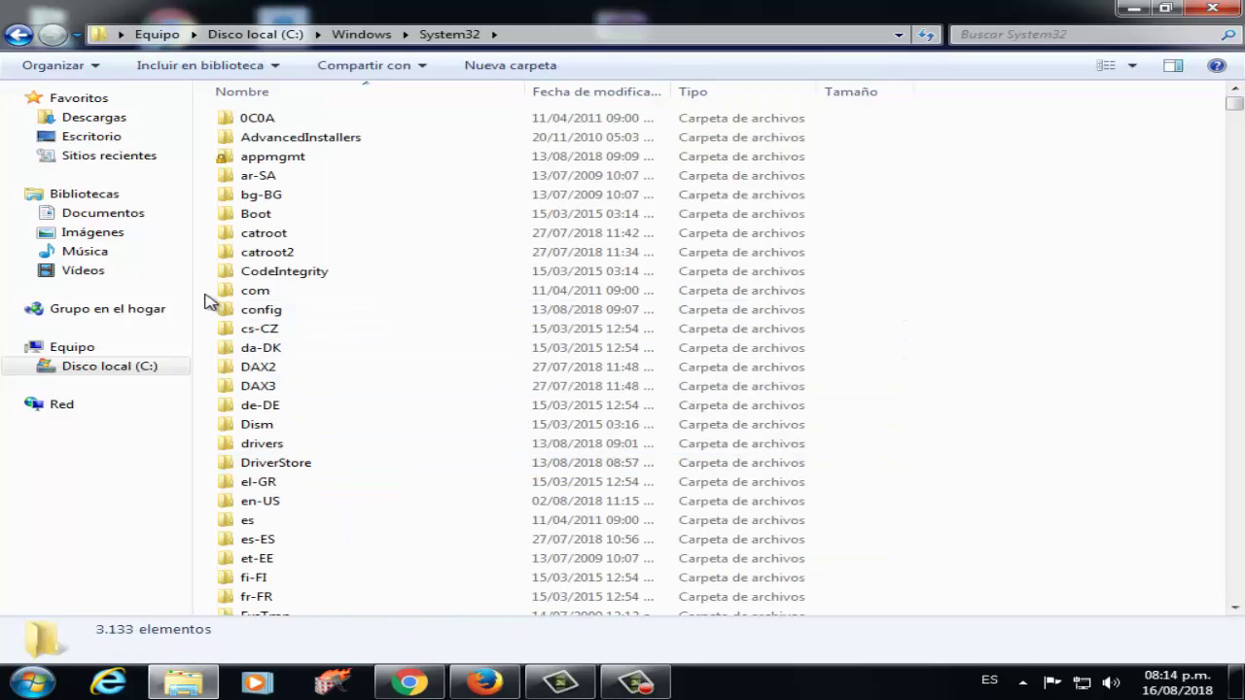
Check the paste option inside System32 without applying it, and minimize the folder window to return to the desktop.
{"action": "right_click", "coordinate": [202, 288]}
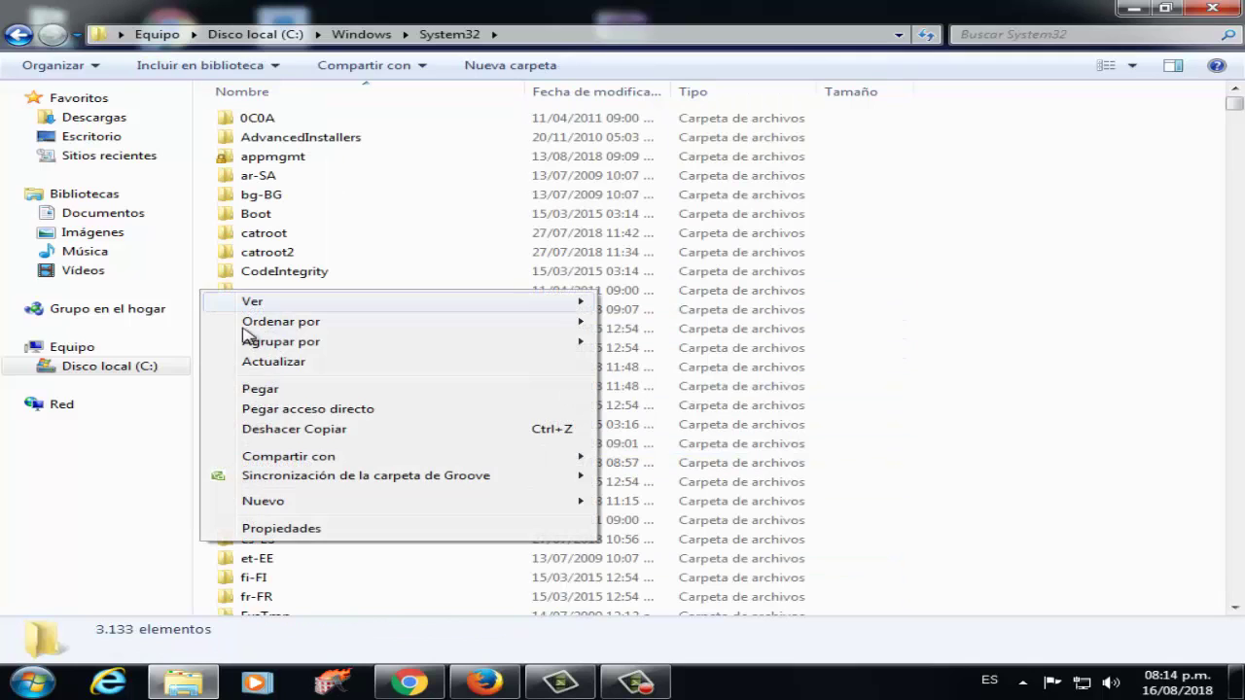
{"action": "left_click", "coordinate": [215, 275]}
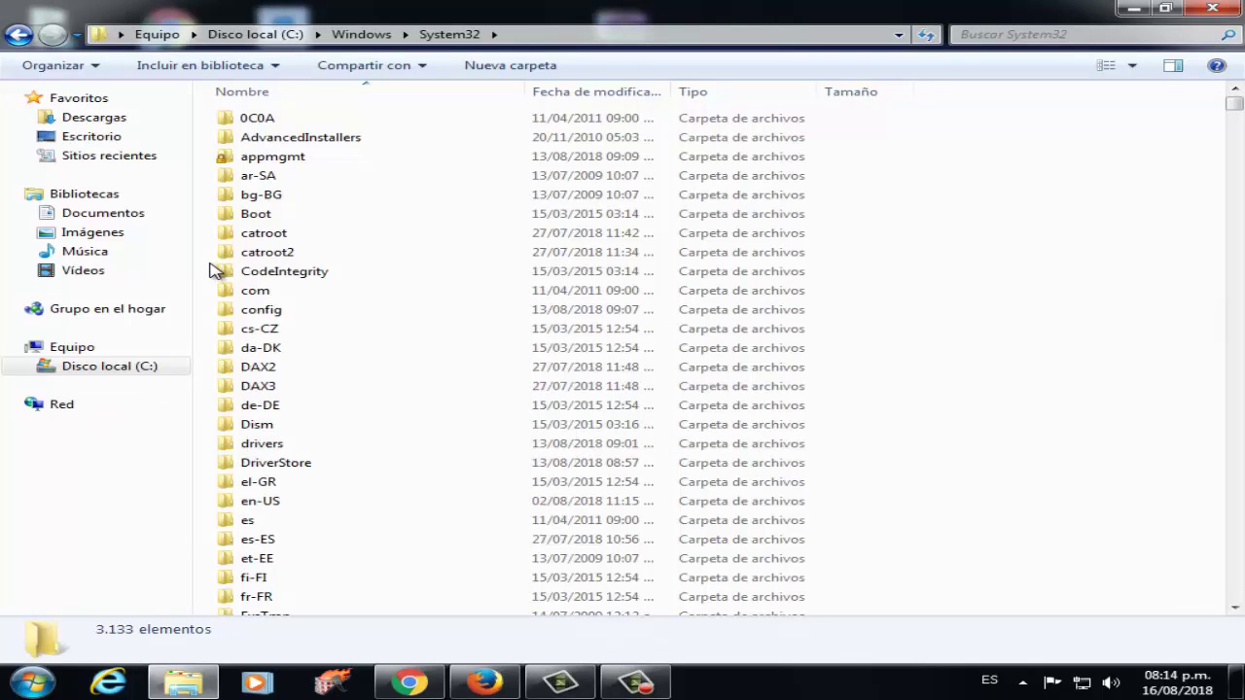
{"action": "left_click", "coordinate": [1136, 9]}
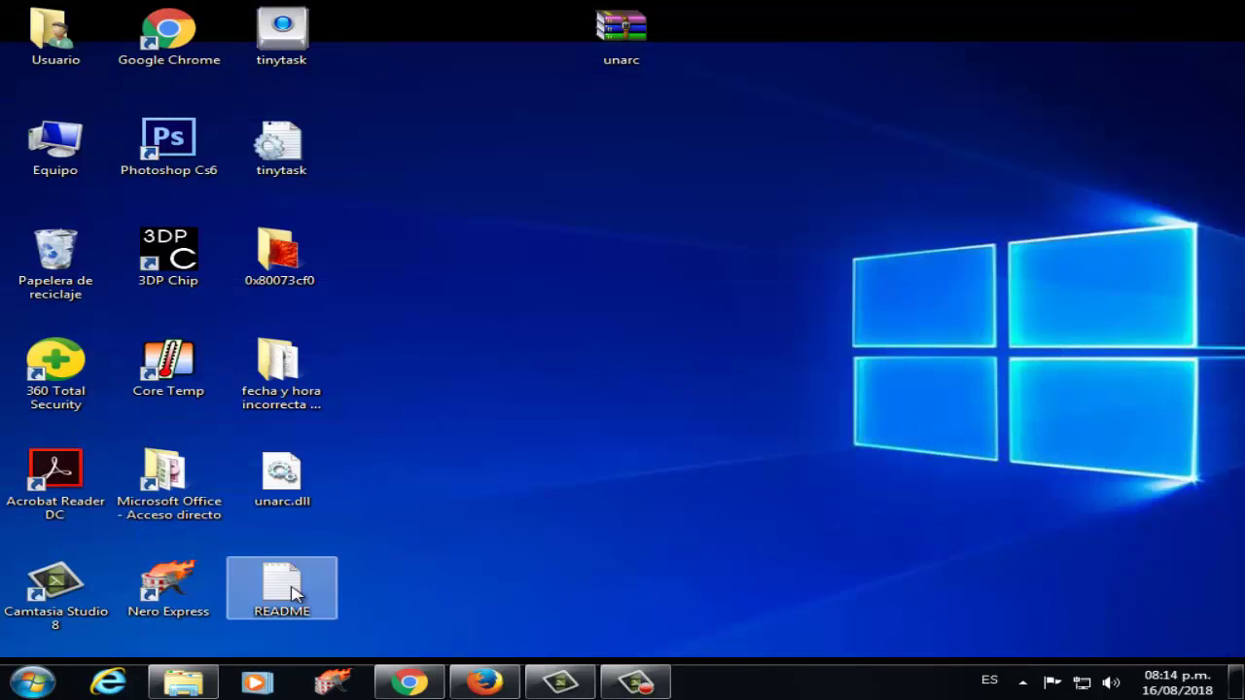
{"action": "key", "text": "Up"}
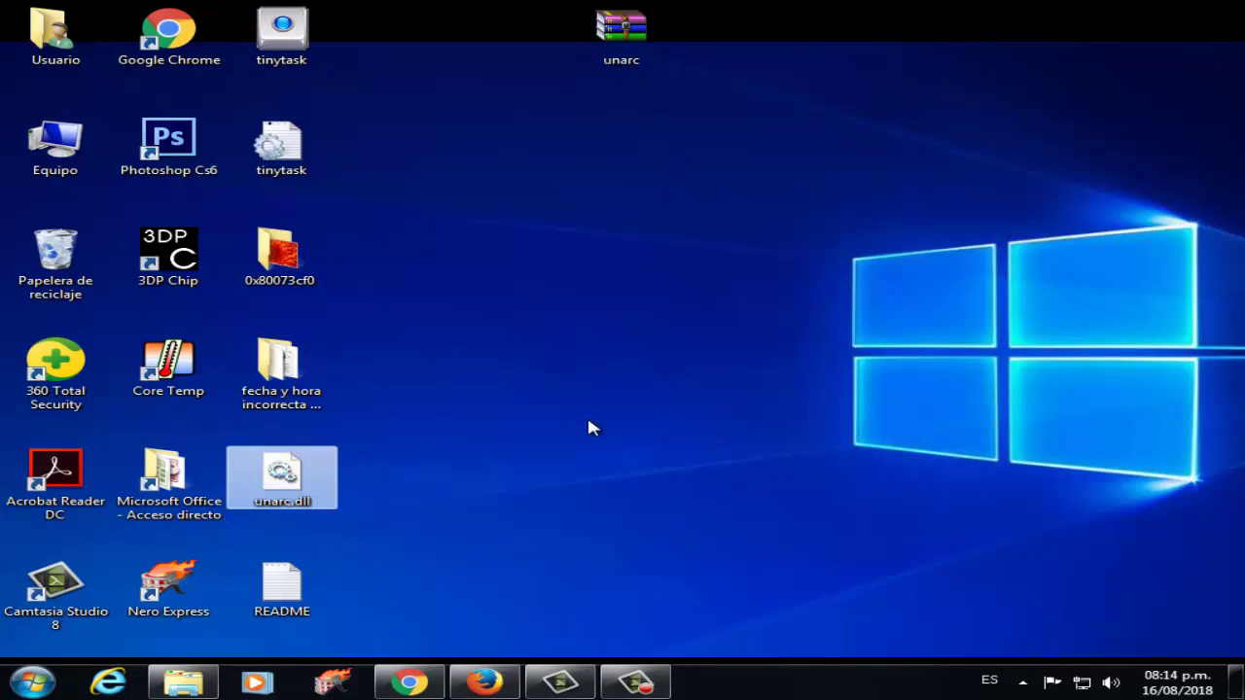
{"action": "left_click", "coordinate": [591, 428]}
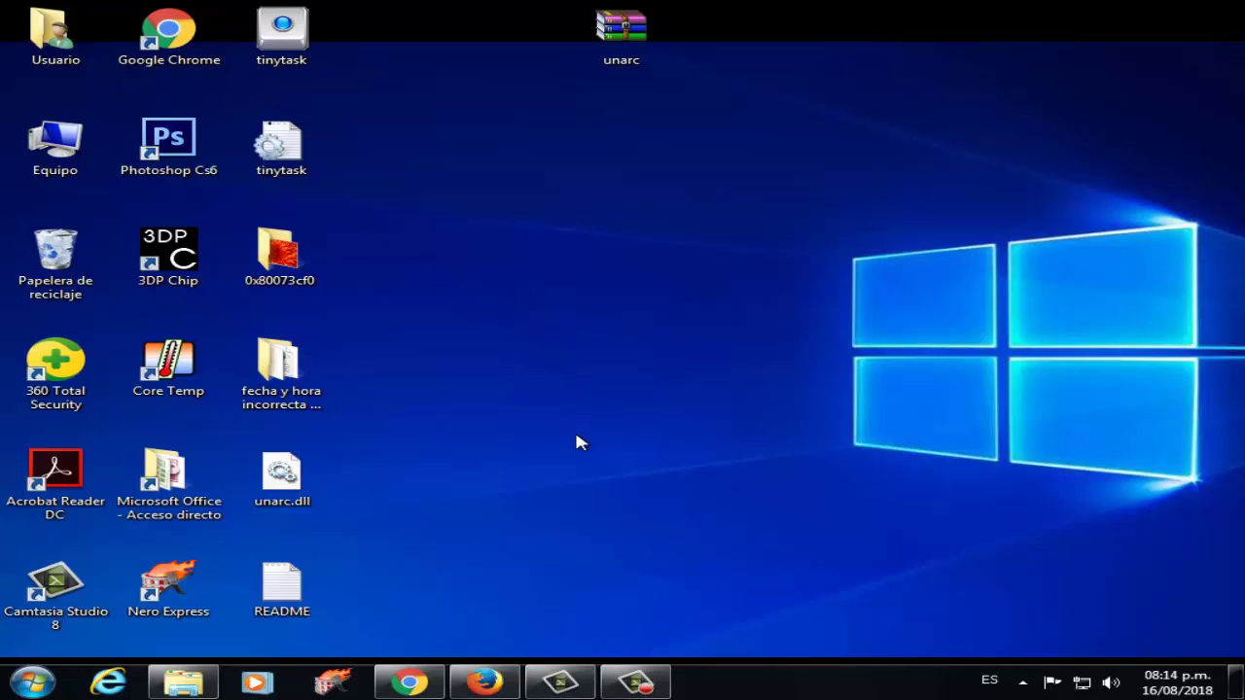
Search the computer's programs for "restaurar" and open Restaurar sistema.
{"action": "left_click", "coordinate": [35, 681]}
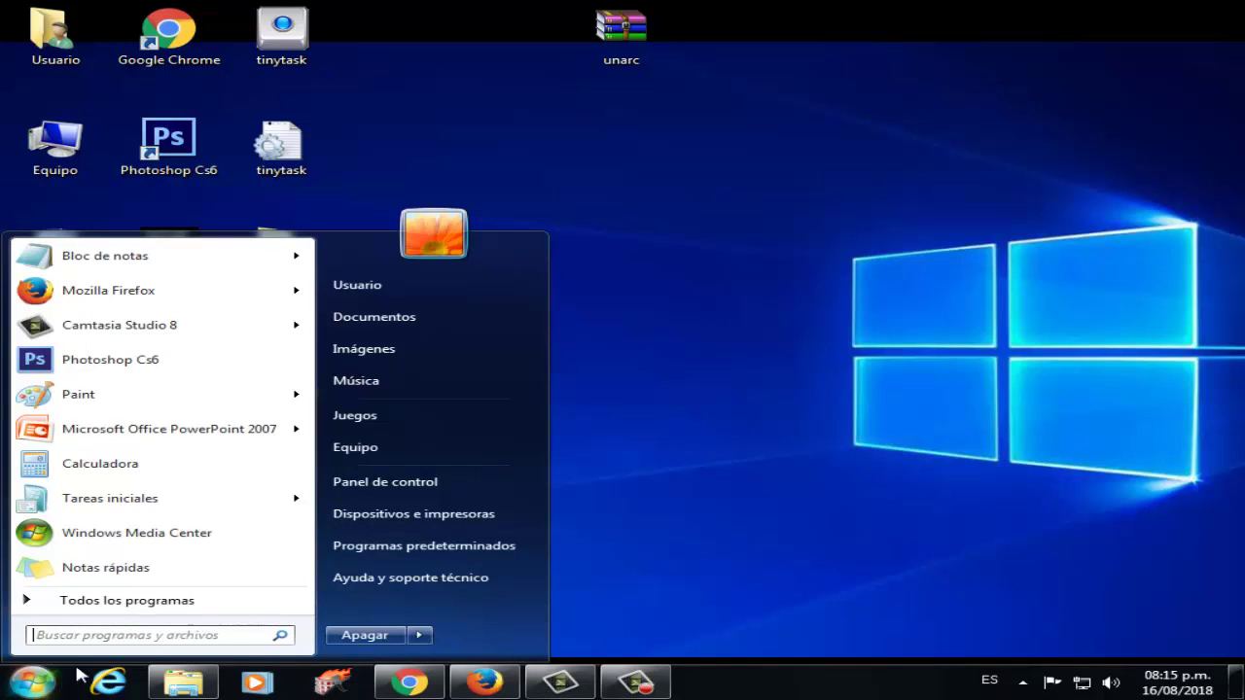
{"action": "type", "text": "rest"}
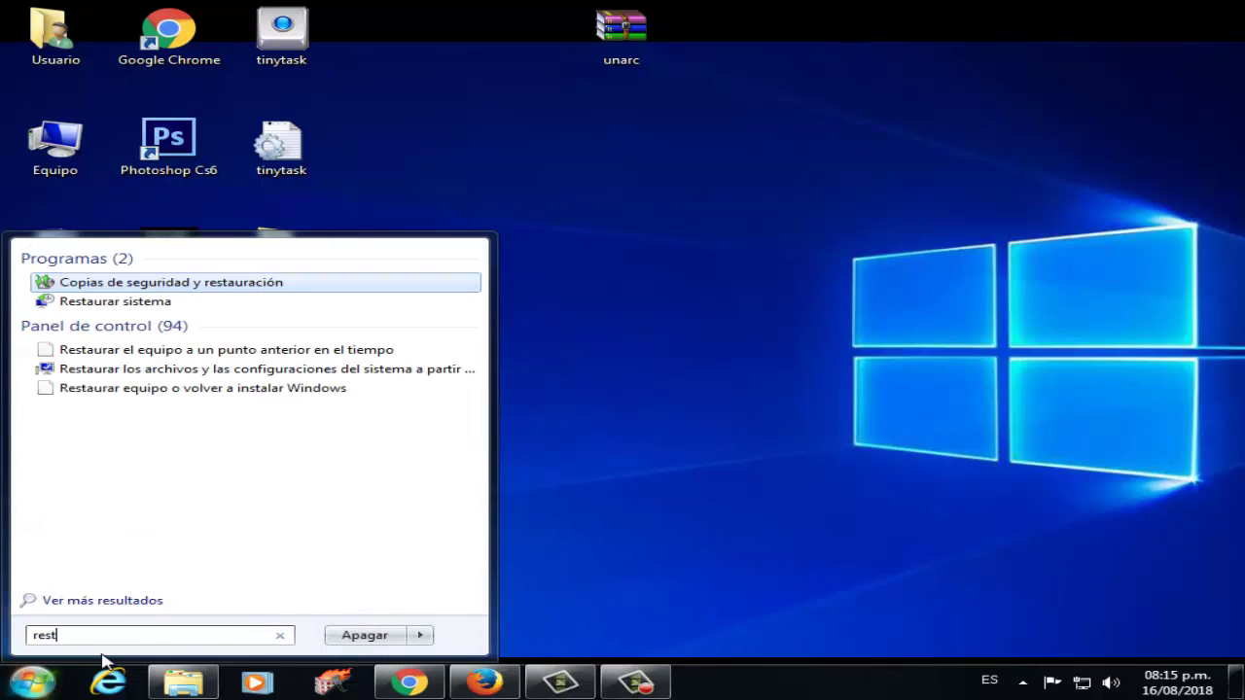
{"action": "type", "text": "aurar"}
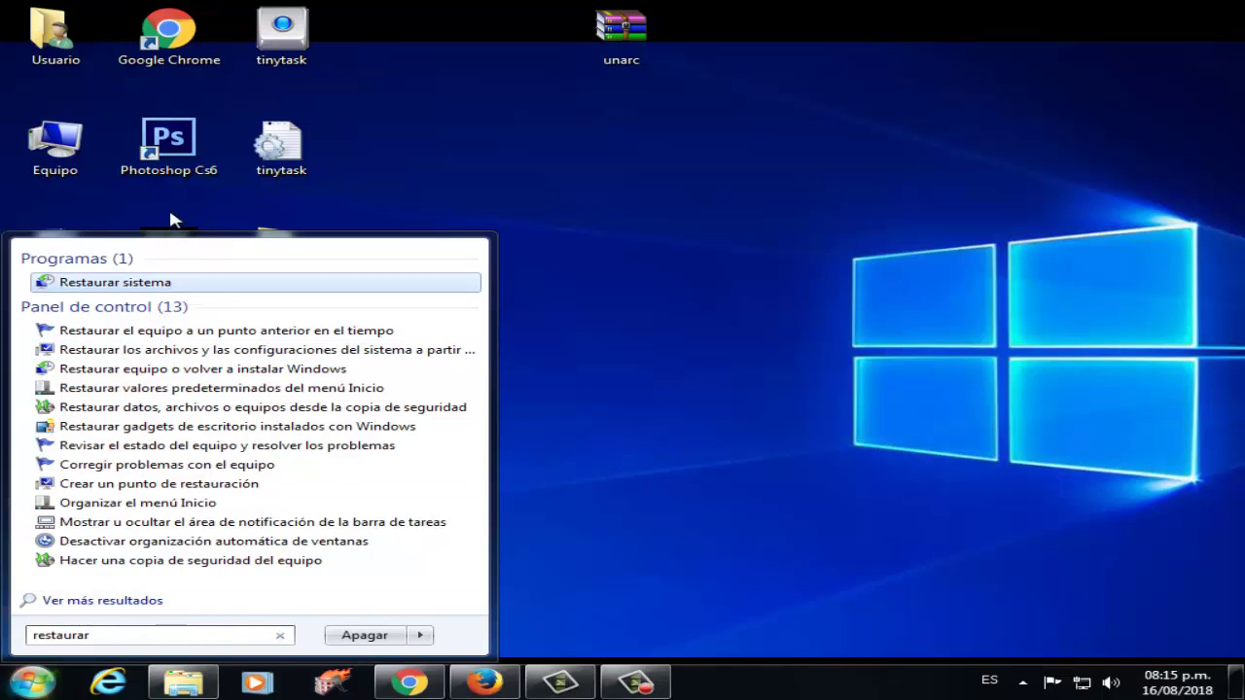
{"action": "left_click", "coordinate": [166, 283]}
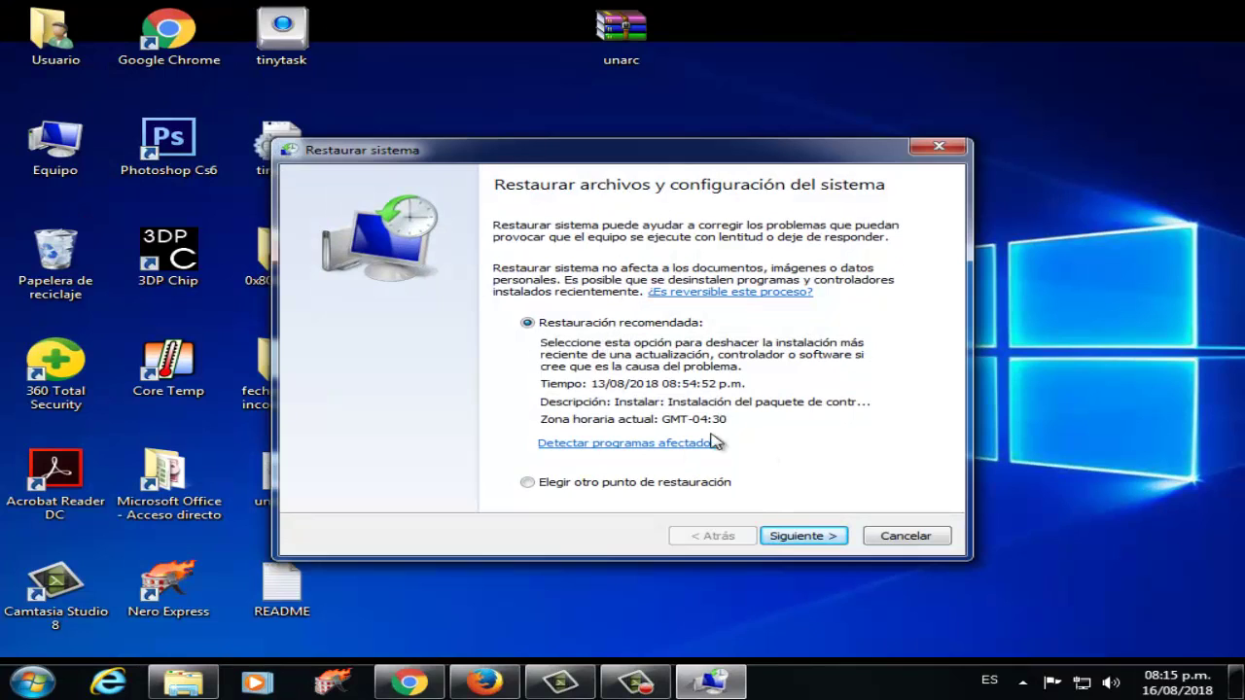
Review the confirmation page for the recommended restoration and its listed drive, and return to the restore options.
{"action": "left_click", "coordinate": [792, 536]}
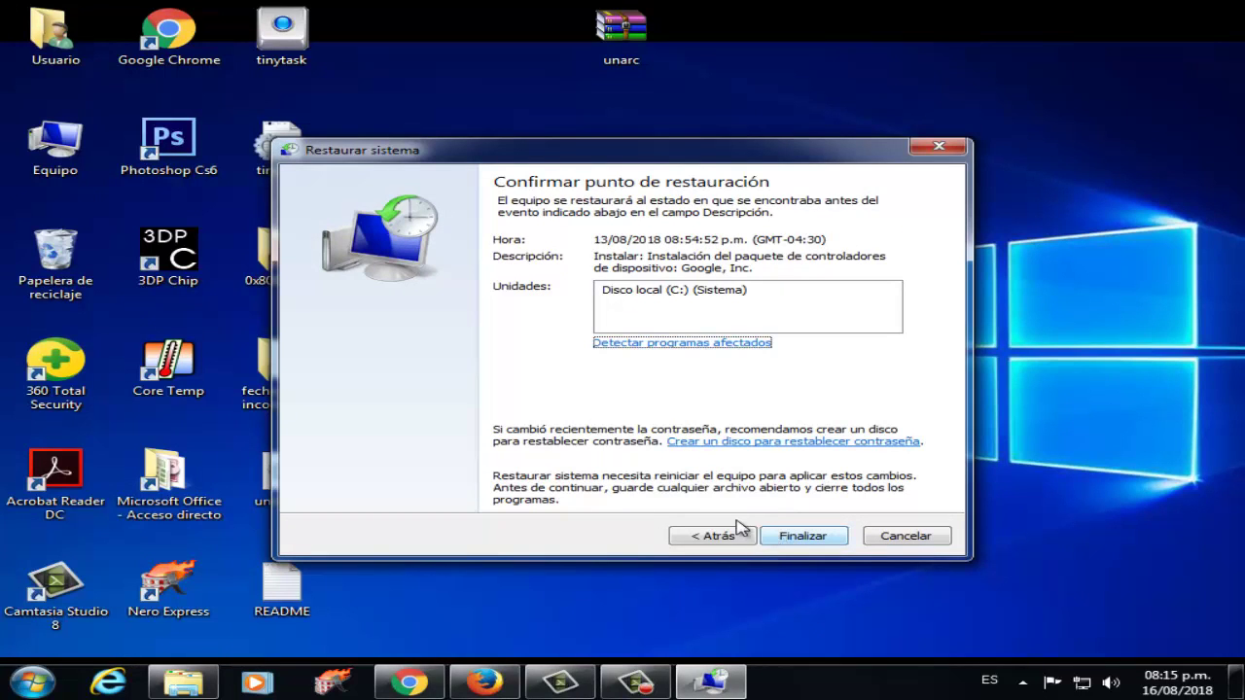
{"action": "left_click", "coordinate": [671, 292]}
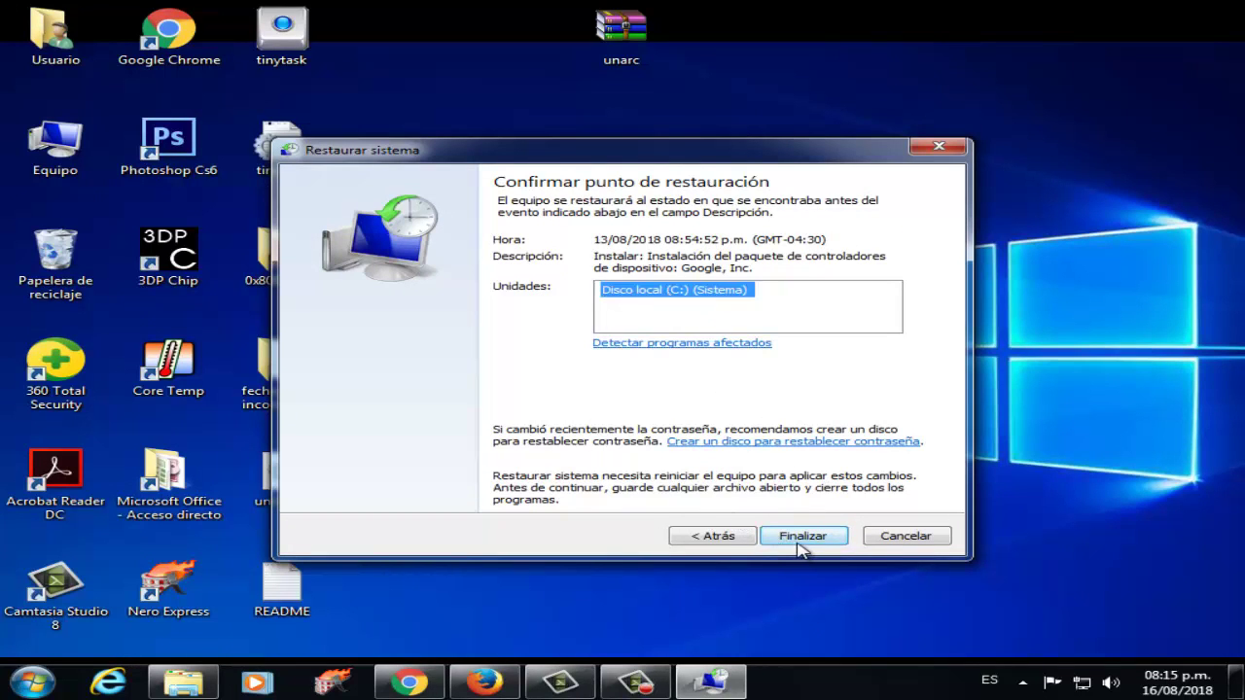
{"action": "left_click", "coordinate": [751, 536]}
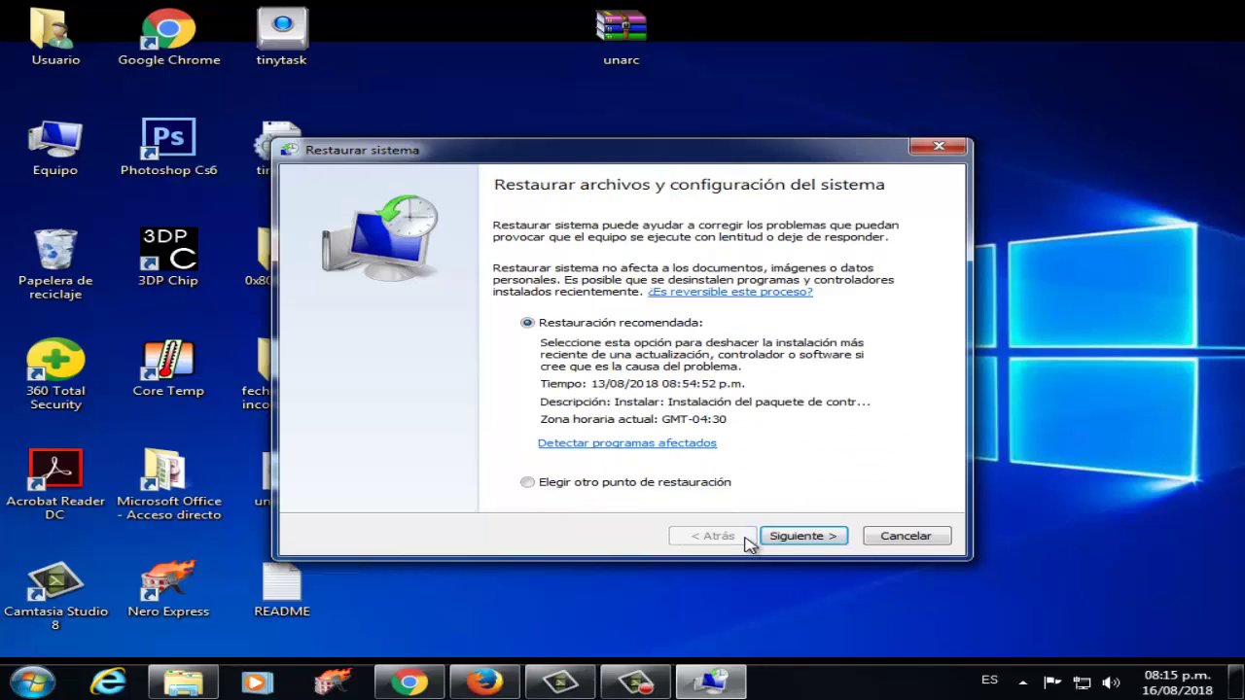
Choose to use another restore point and show more restore points in the list.
{"action": "left_click", "coordinate": [527, 483]}
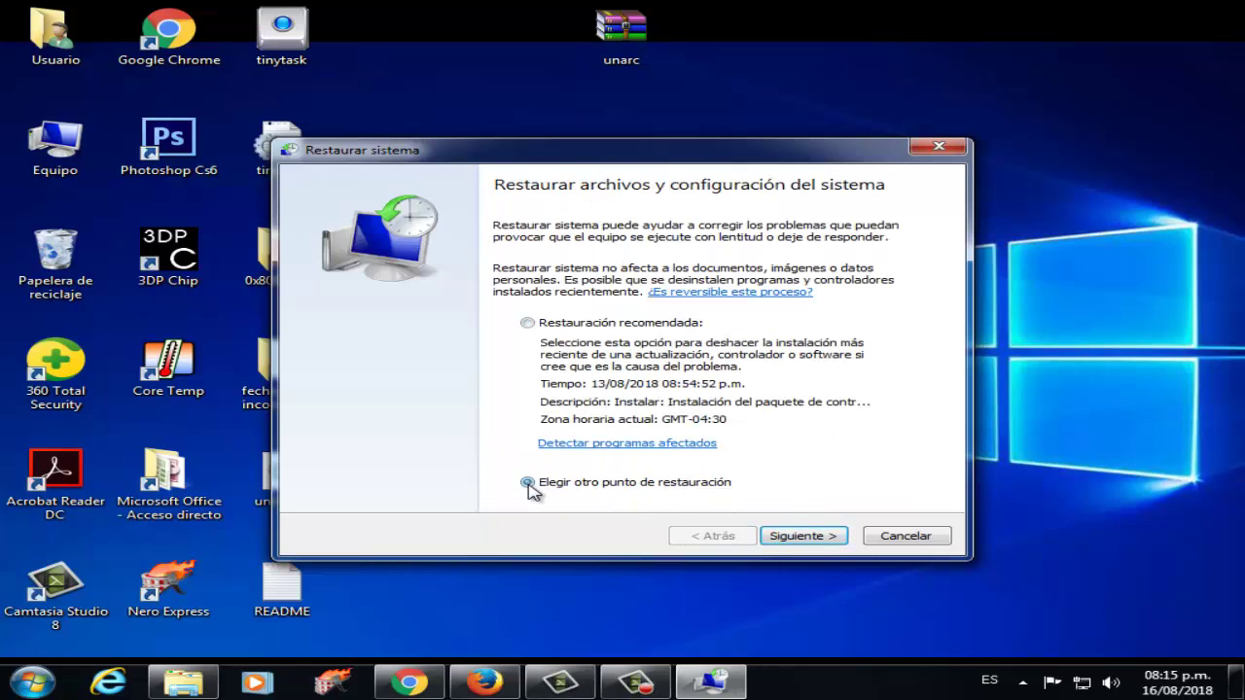
{"action": "left_click", "coordinate": [796, 536]}
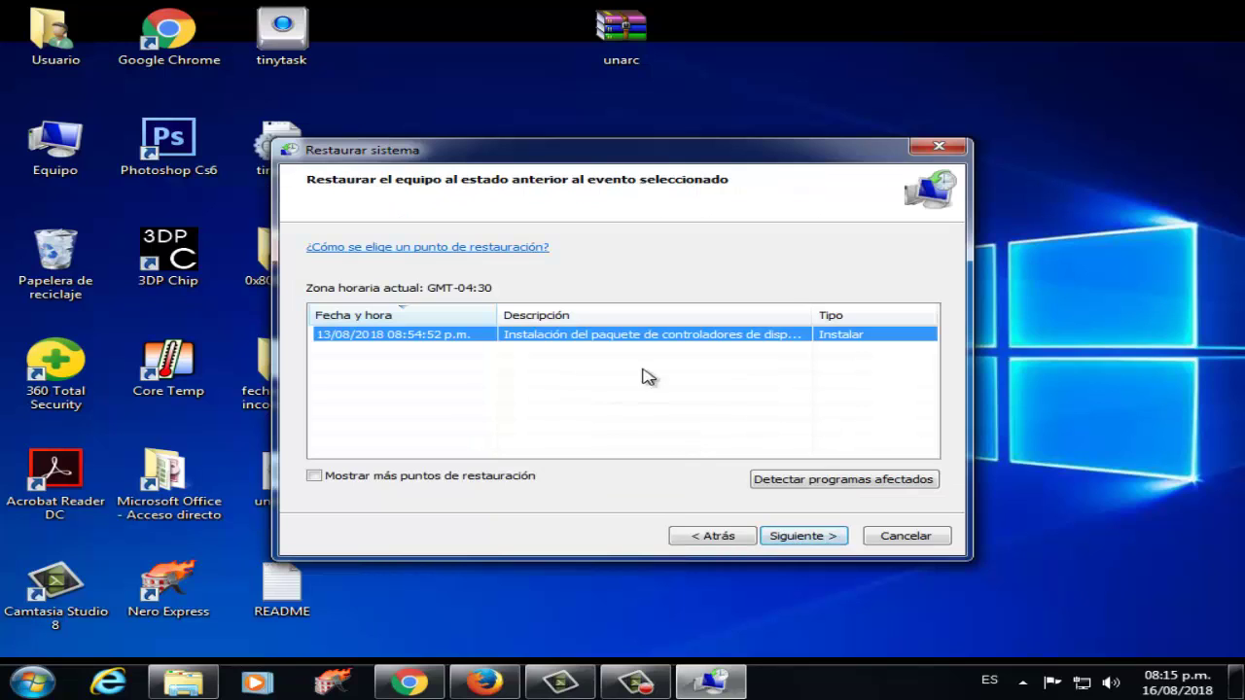
{"action": "left_click", "coordinate": [312, 477]}
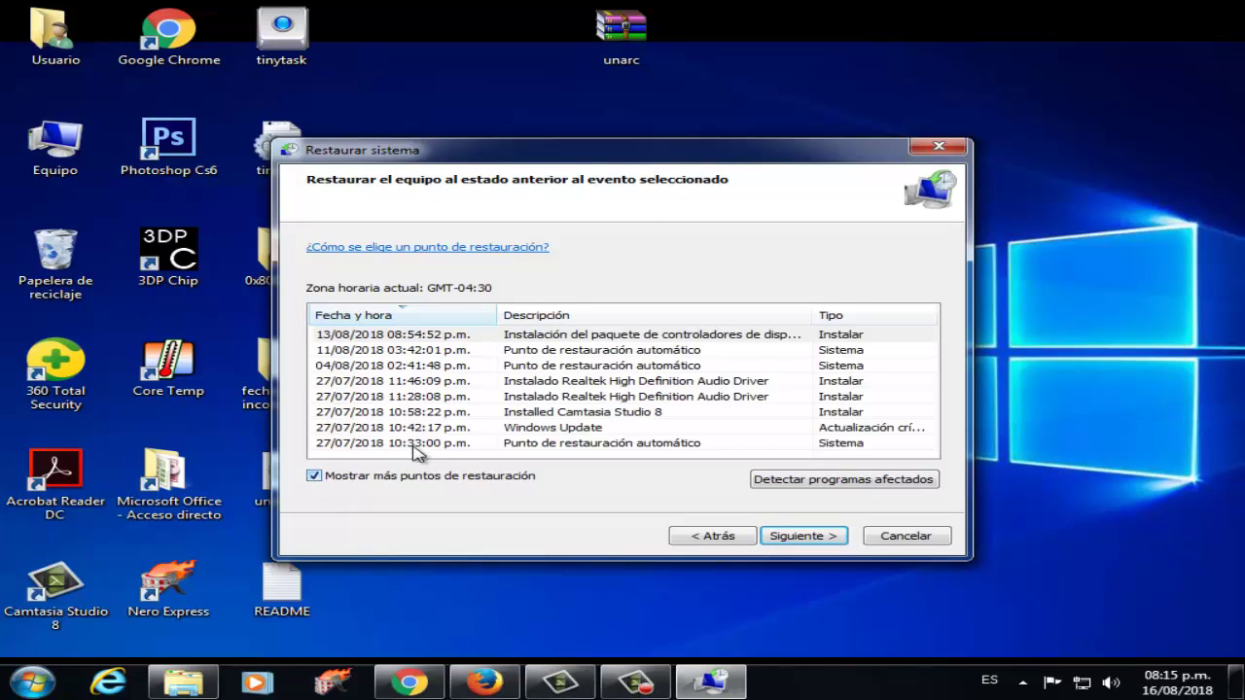
Select the 13/08/2018 08:54:52 p.m. restore point, continue to its confirmation page, and cancel the system restore.
{"action": "left_click", "coordinate": [603, 368]}
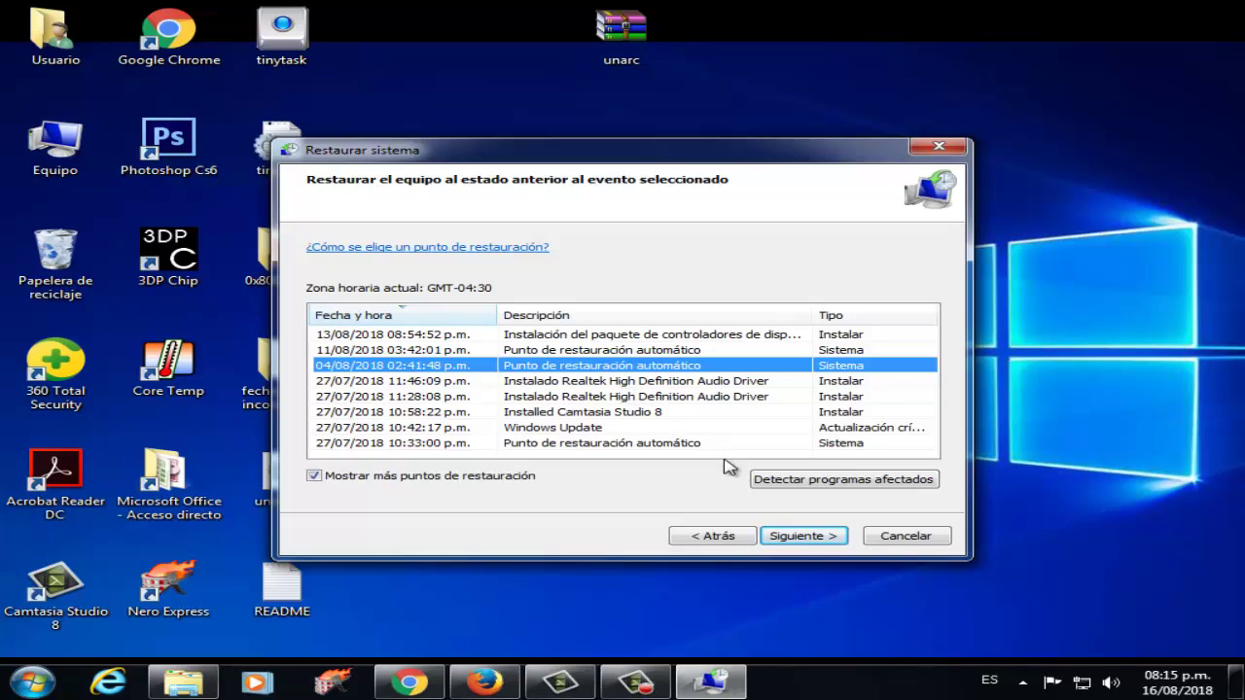
{"action": "left_click", "coordinate": [485, 335]}
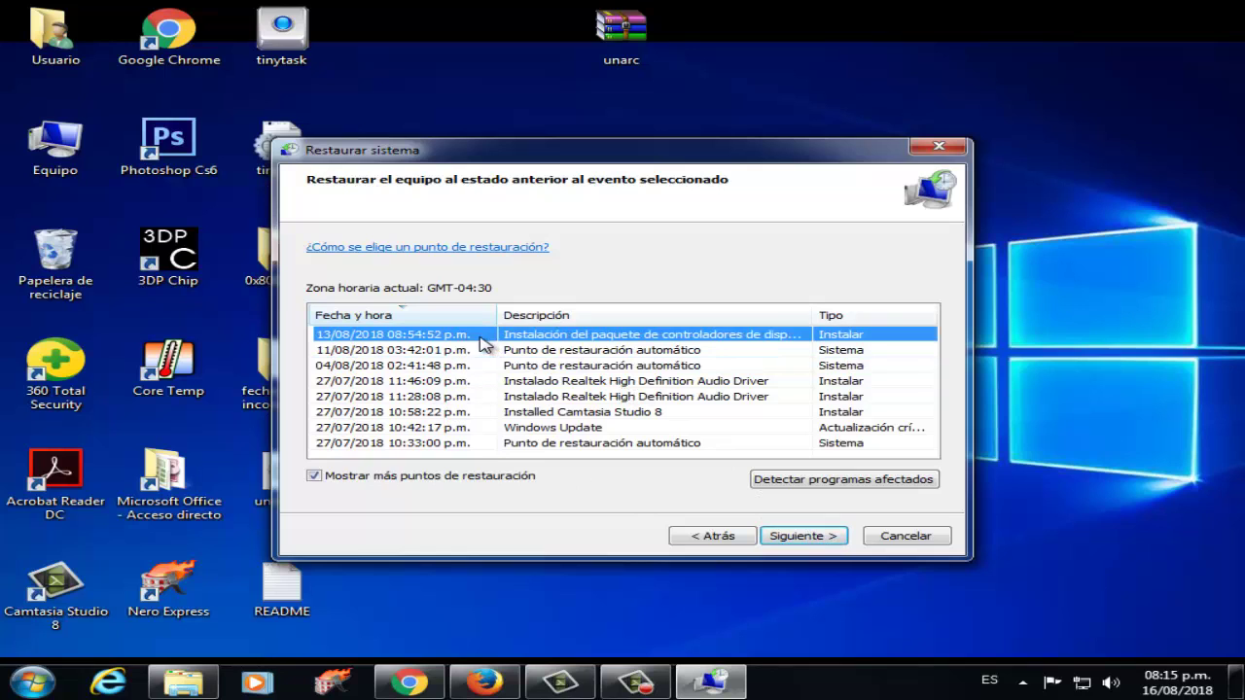
{"action": "left_click", "coordinate": [814, 540]}
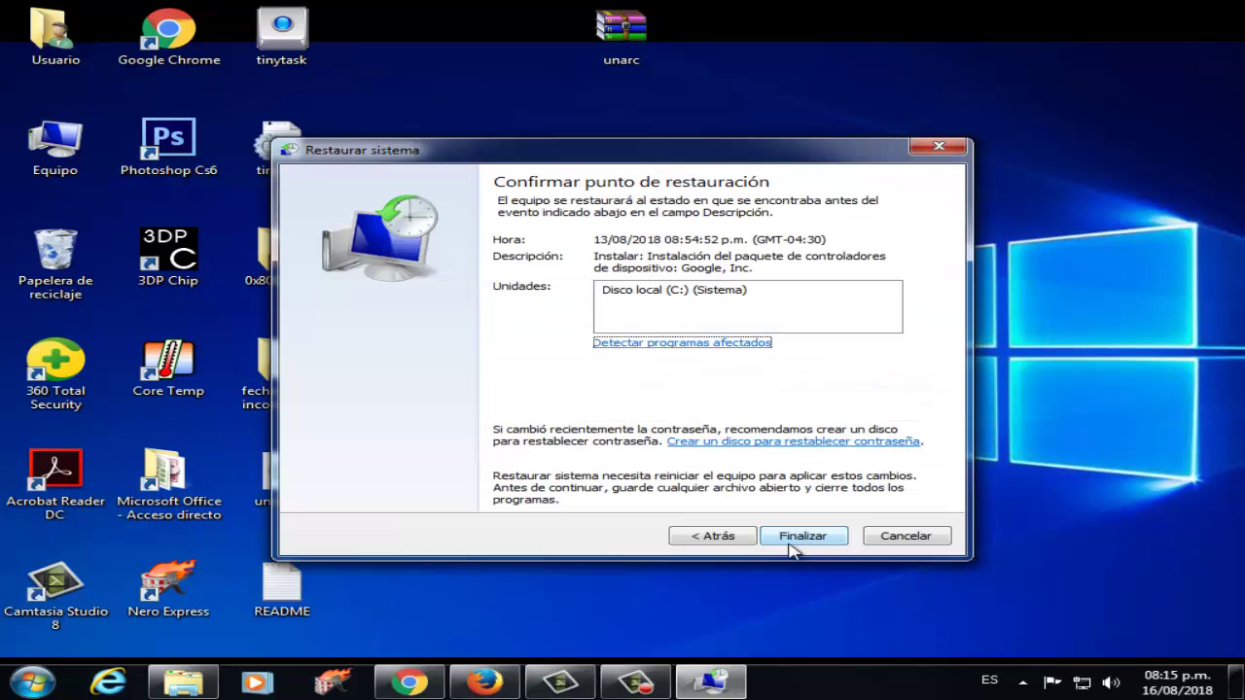
{"action": "left_click", "coordinate": [901, 541]}
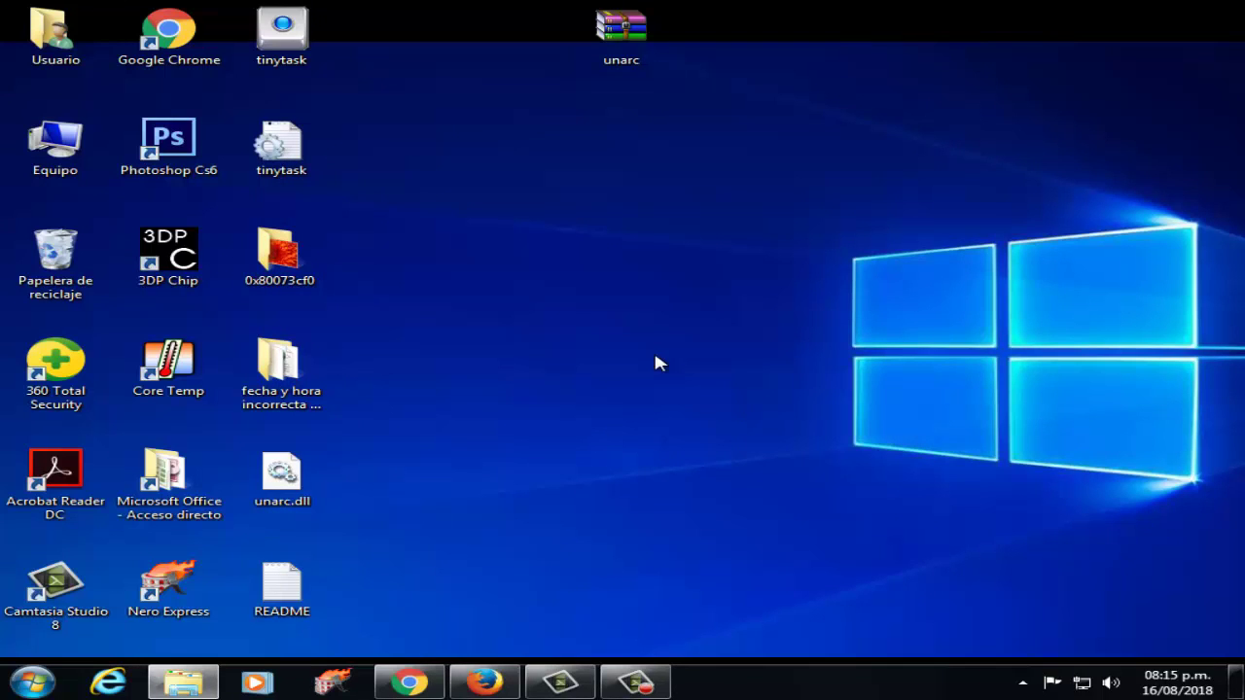
View Windows Update under Sistema y seguridad in Panel de control, and close the window.
{"action": "key", "text": "super"}
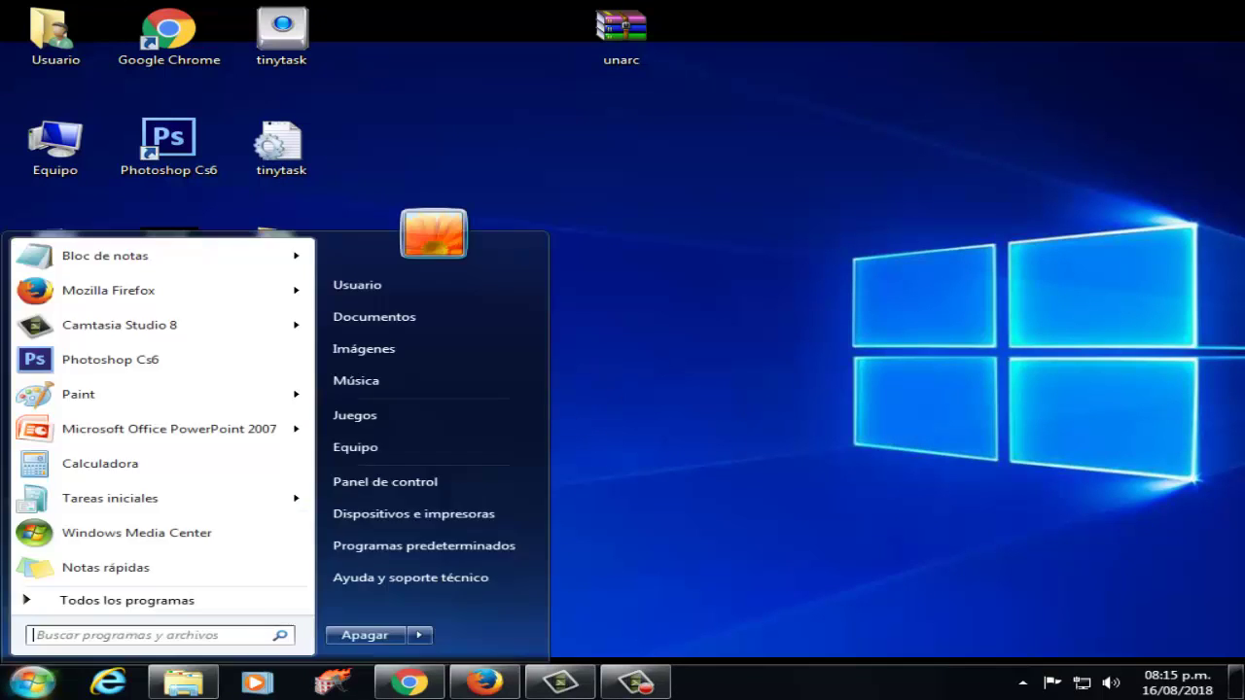
{"action": "left_click", "coordinate": [407, 486]}
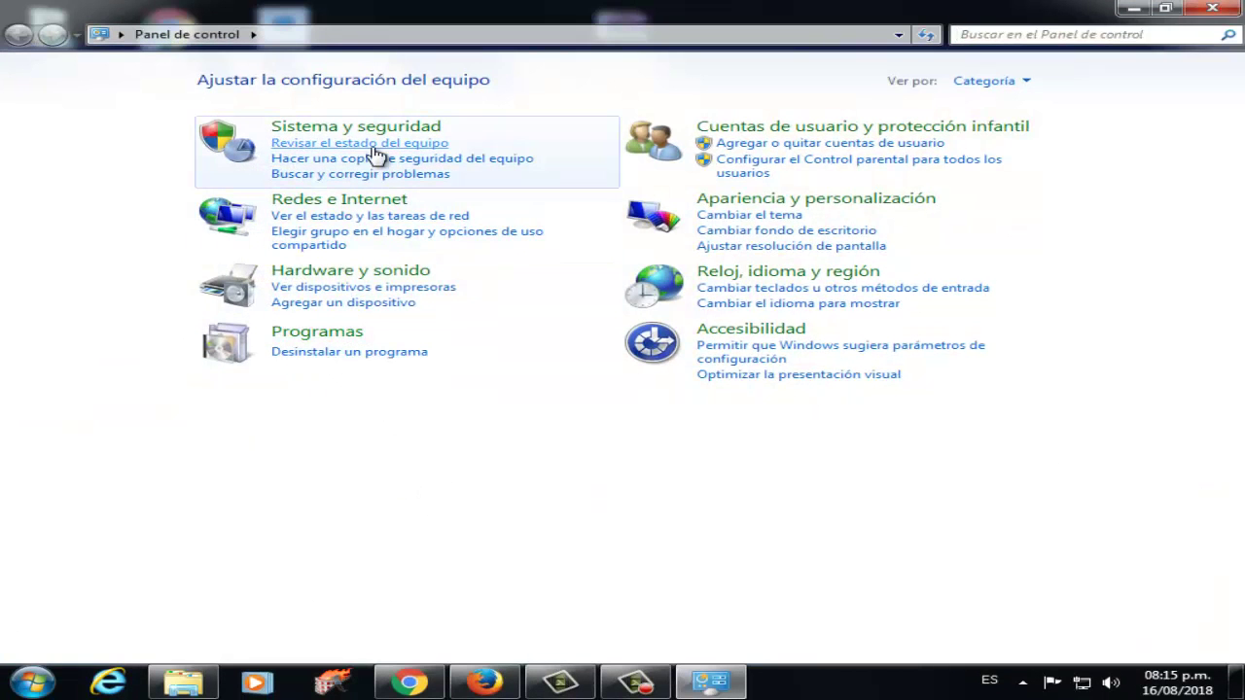
{"action": "left_click", "coordinate": [346, 129]}
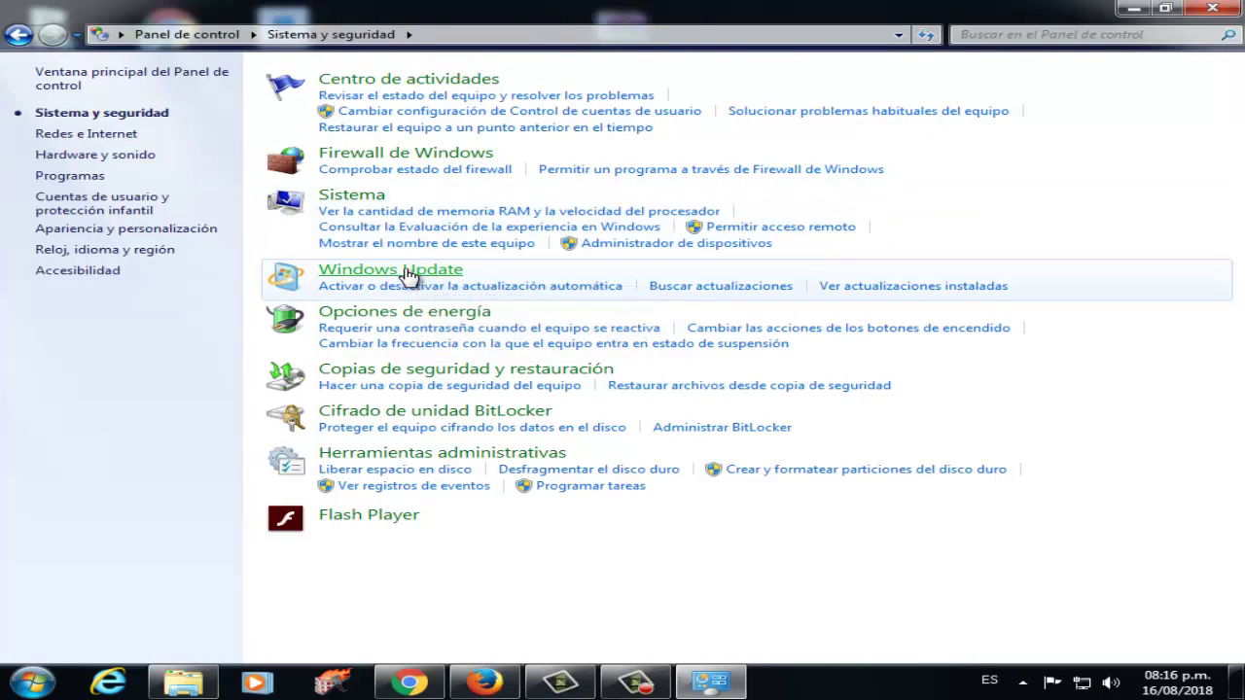
{"action": "left_click", "coordinate": [409, 277]}
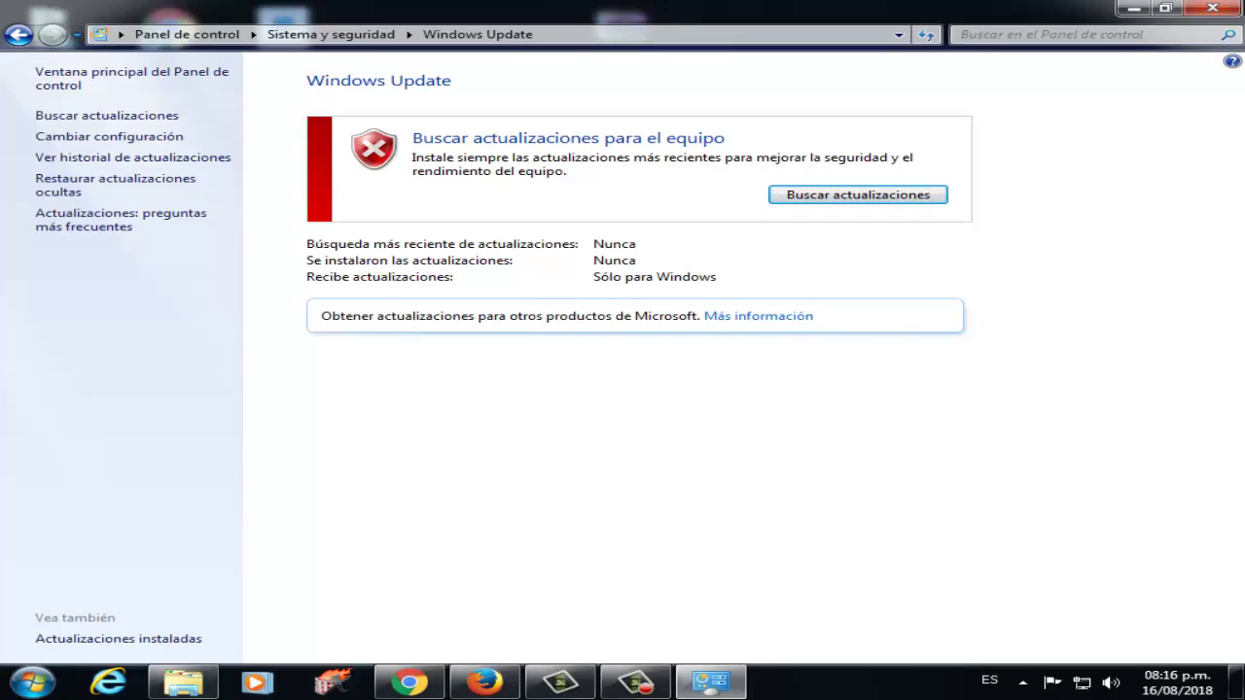
{"action": "left_click", "coordinate": [1212, 7]}
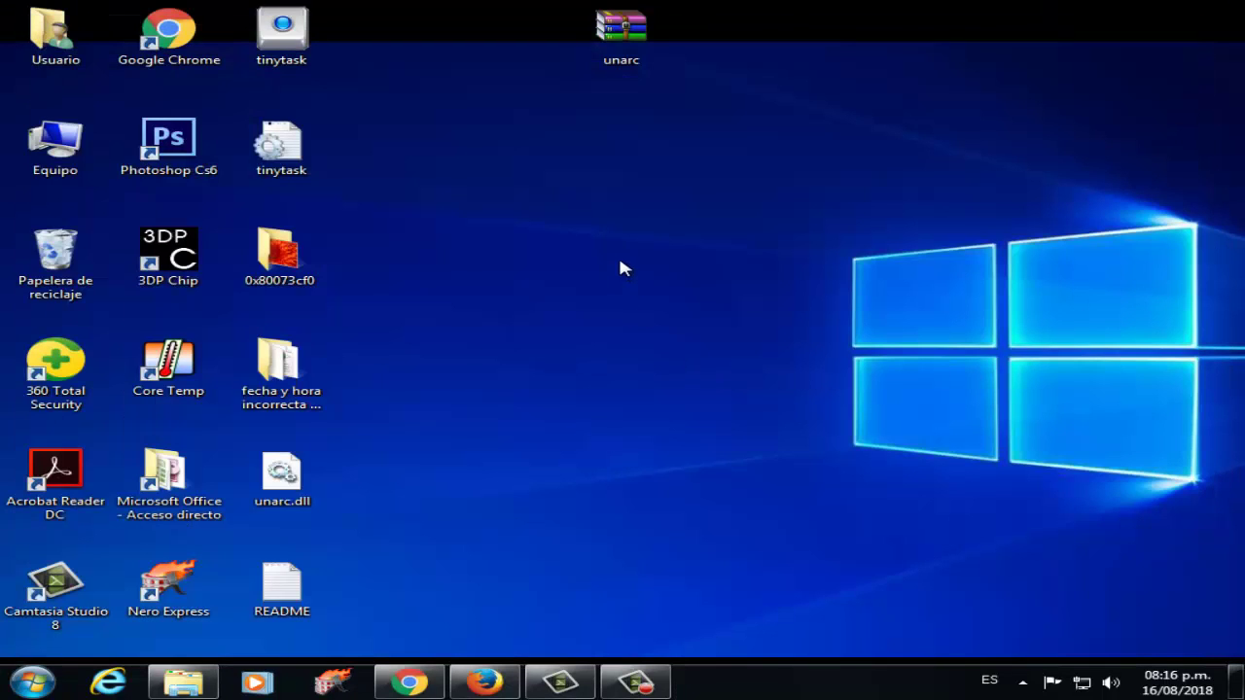